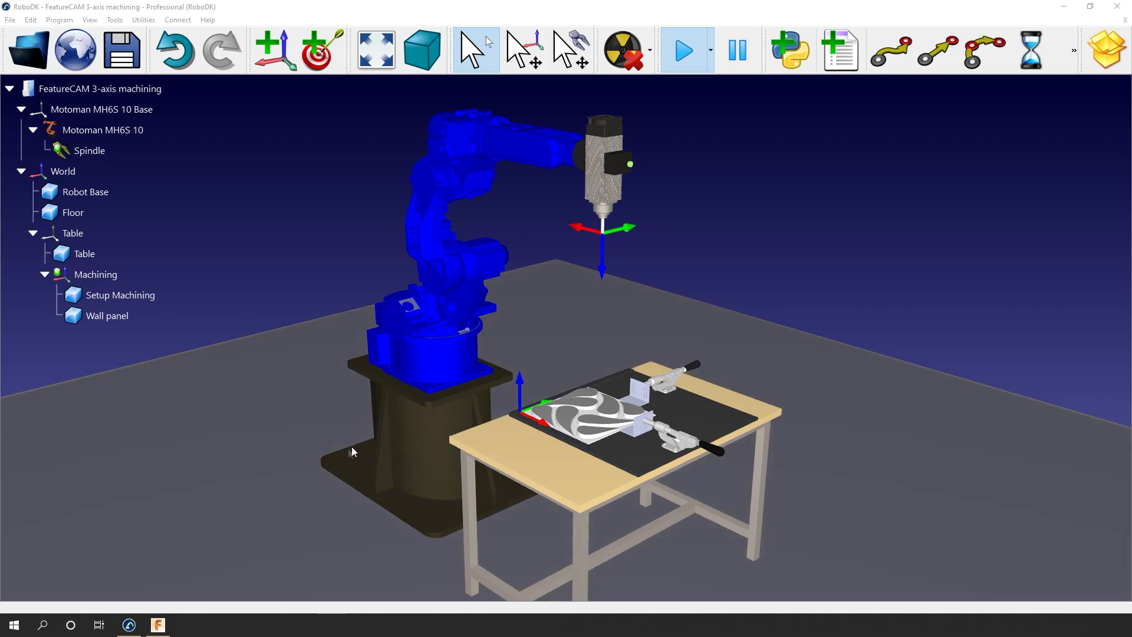
In FeatureCAM, run automatic feature recognition on the solid for Setup1, keeping only side 01, and simulate its toolpath.
left_click(157, 624)
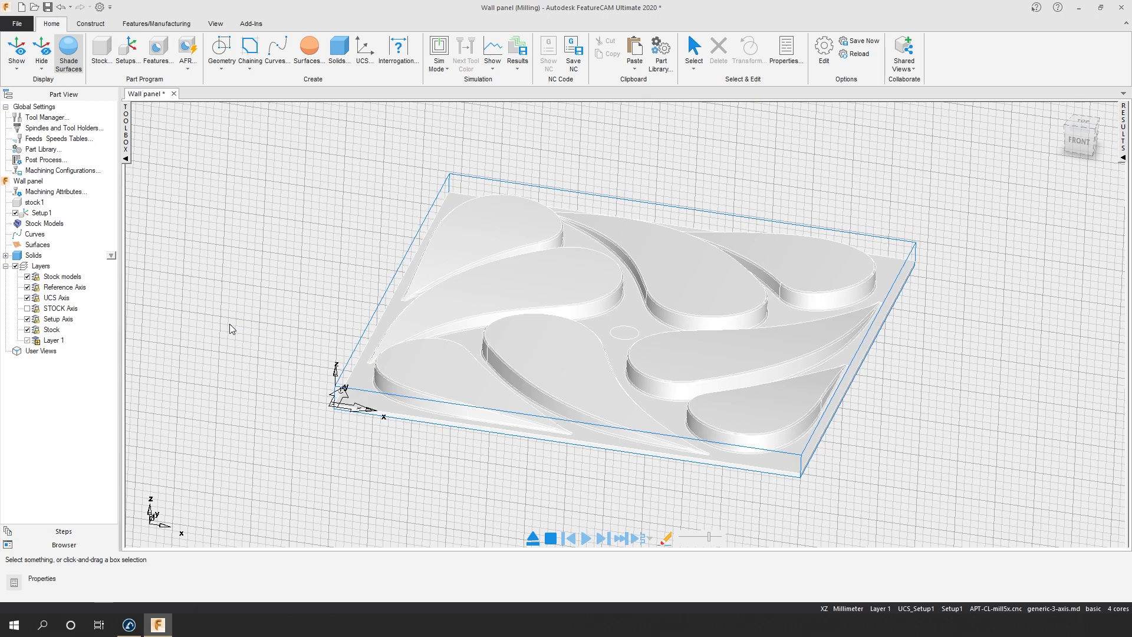
left_click(188, 55)
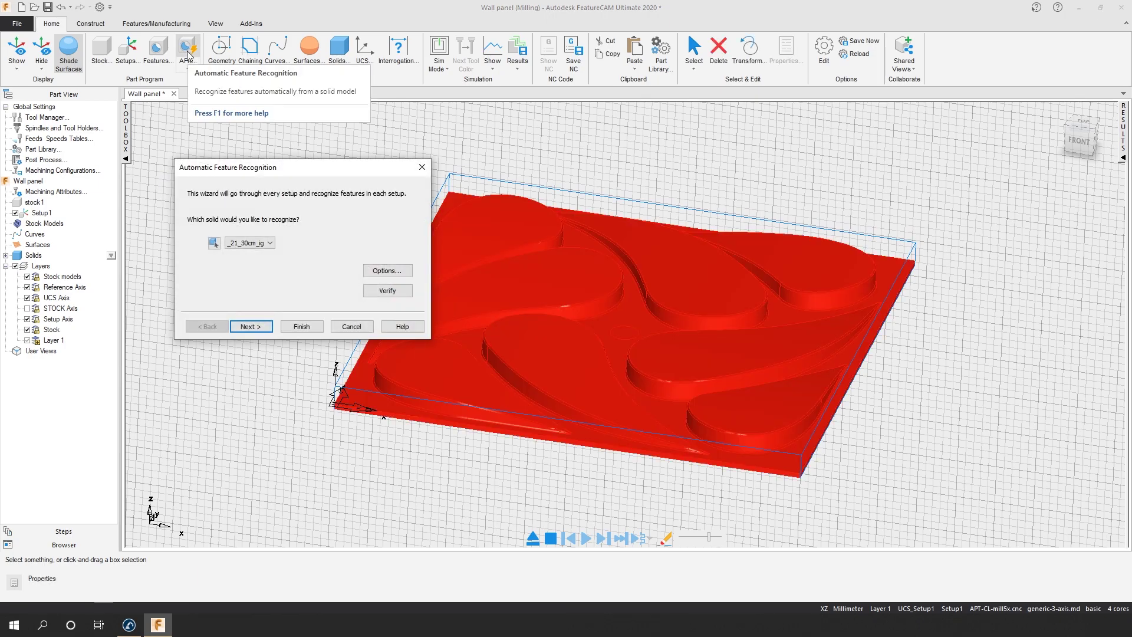
left_click(262, 327)
left_click(262, 326)
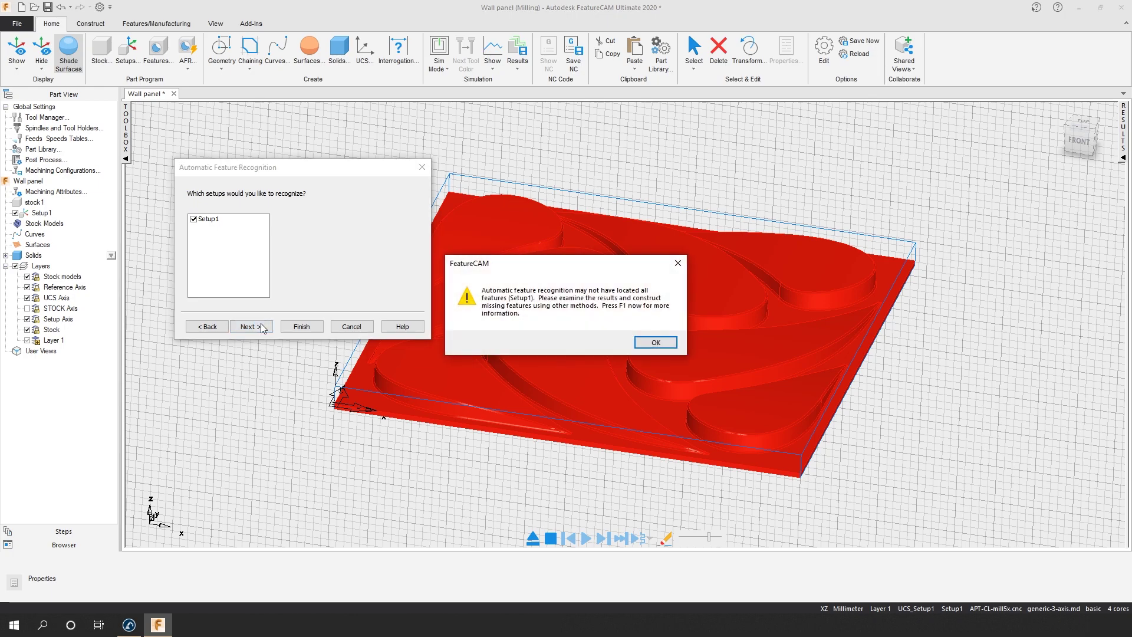
left_click(639, 341)
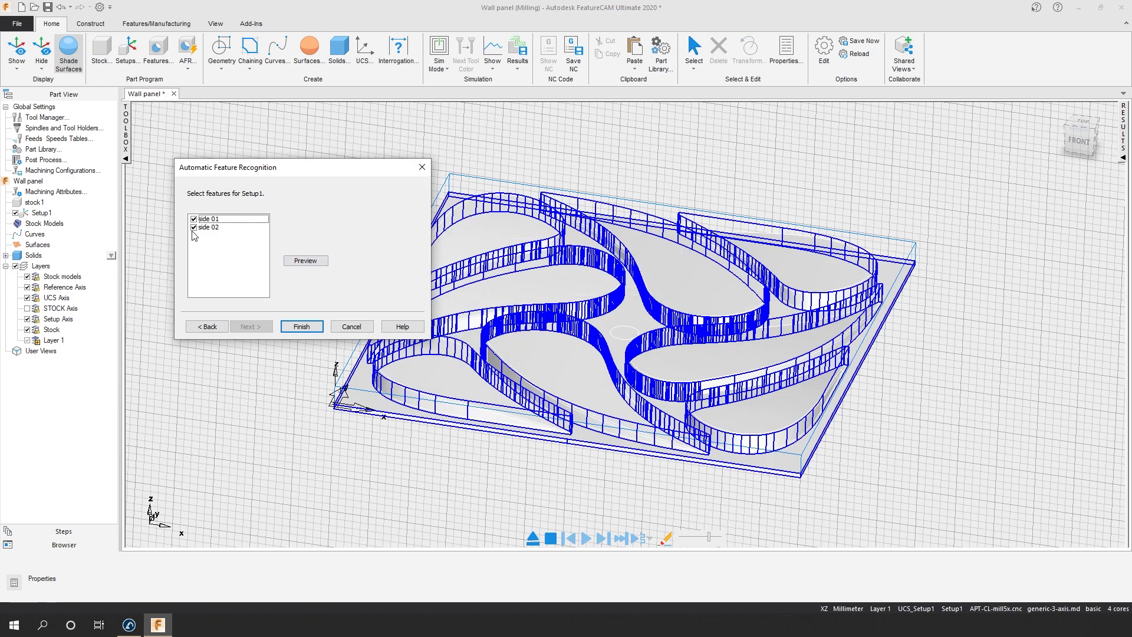
left_click(227, 227)
left_click(293, 327)
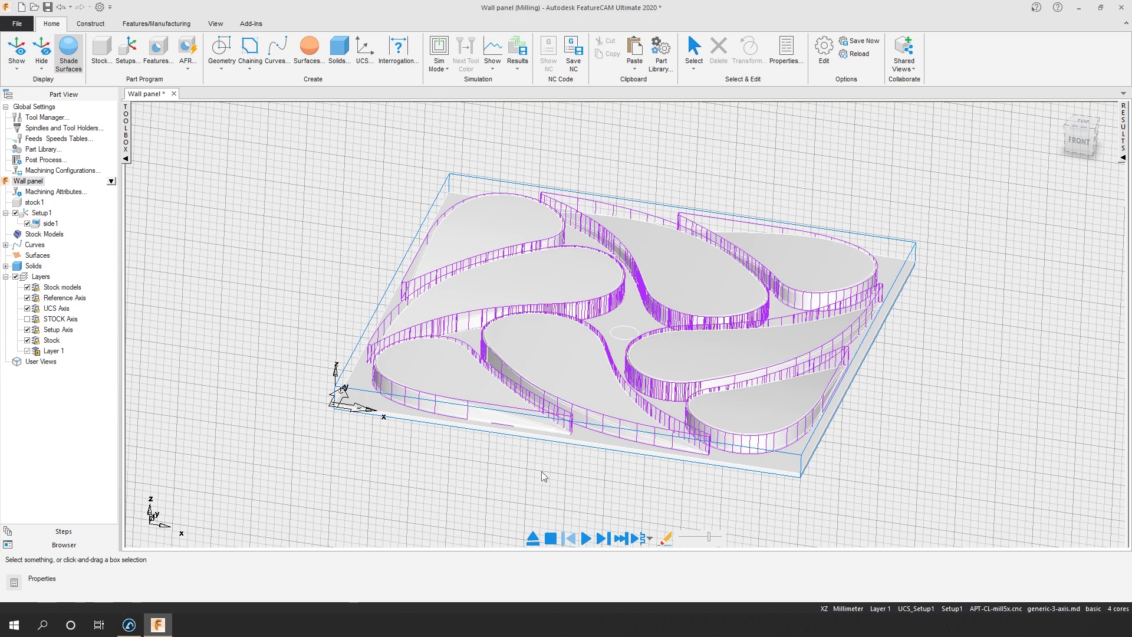
left_click(585, 537)
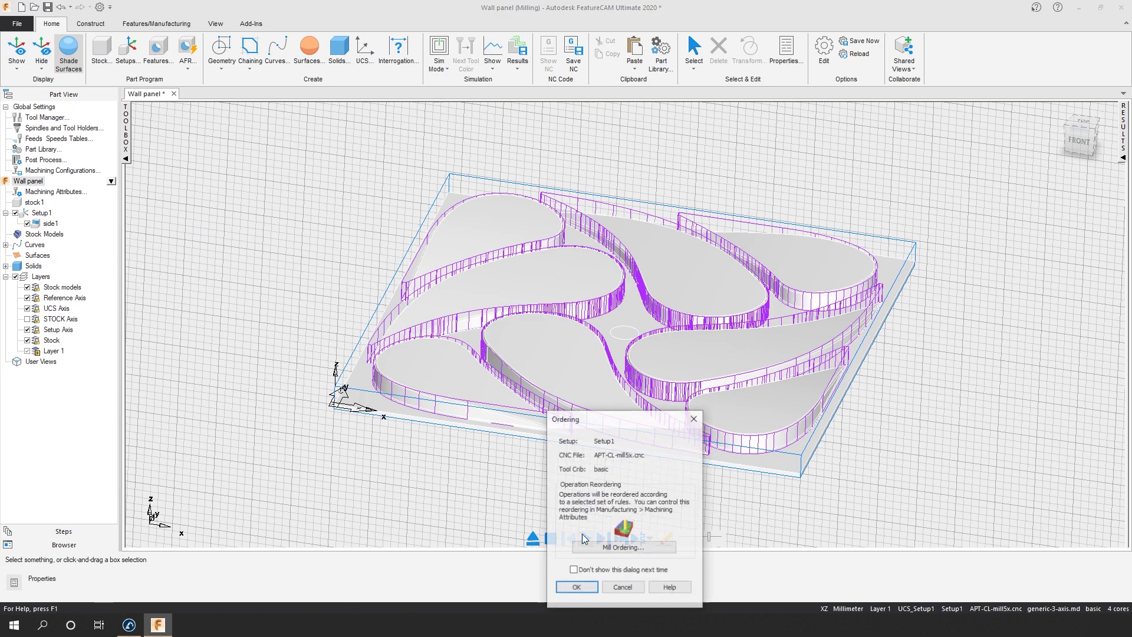
left_click(575, 586)
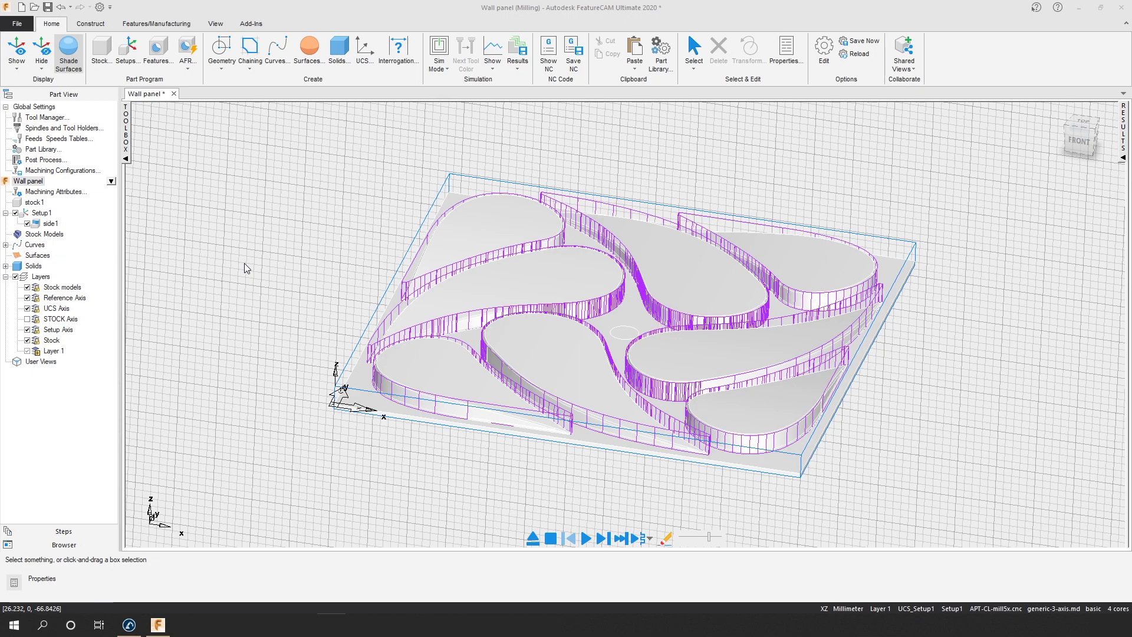
Create a new Surface Milling feature and add the top faces of all eight raised teardrop shapes as part surfaces.
left_click(164, 55)
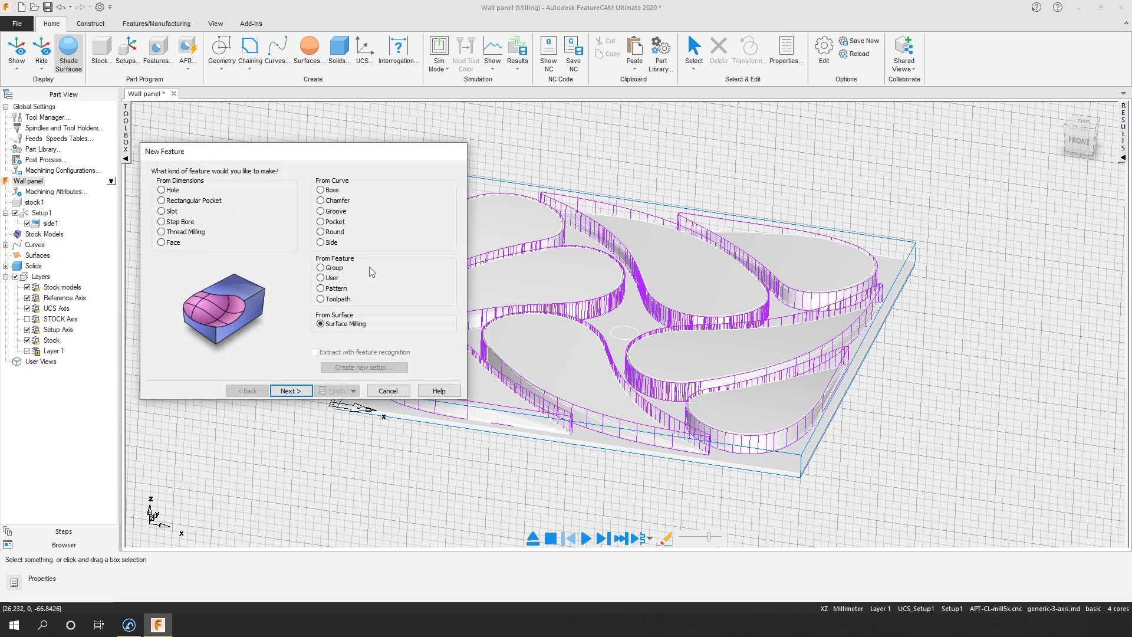
left_click(300, 392)
left_click(512, 220)
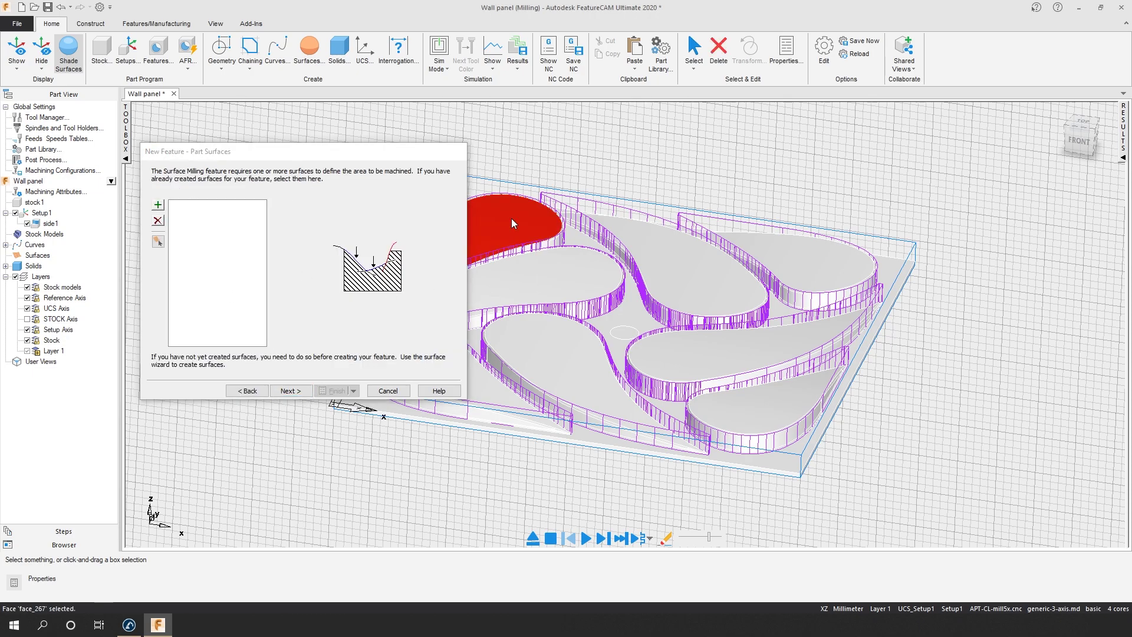
left_click(534, 274)
left_click(522, 363)
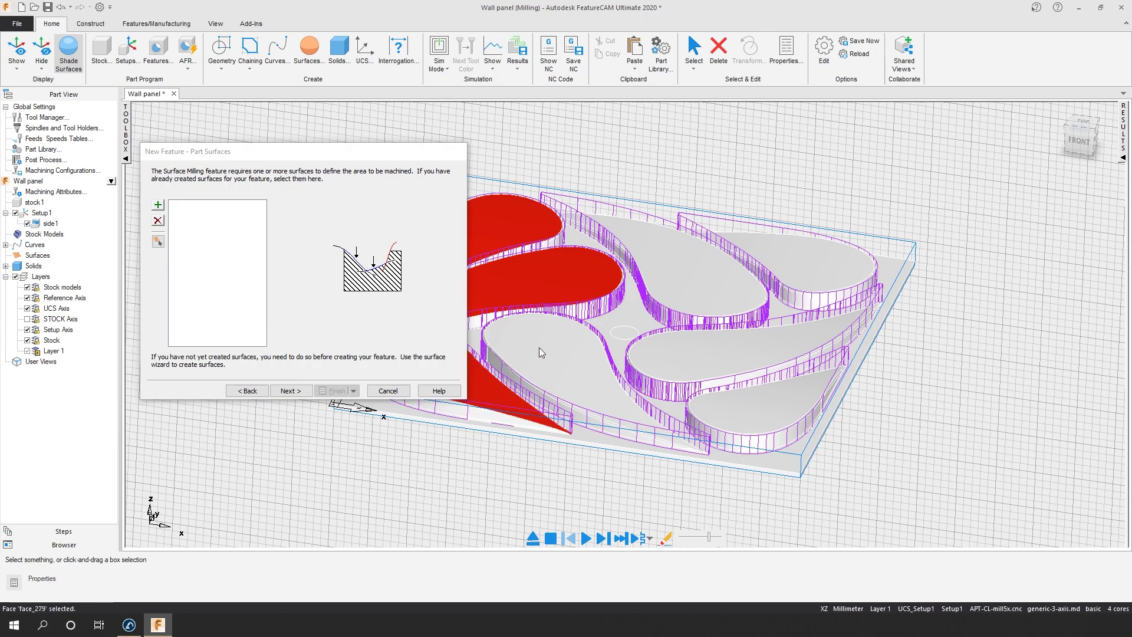
left_click(542, 353)
left_click(719, 406)
left_click(714, 358)
left_click(807, 281)
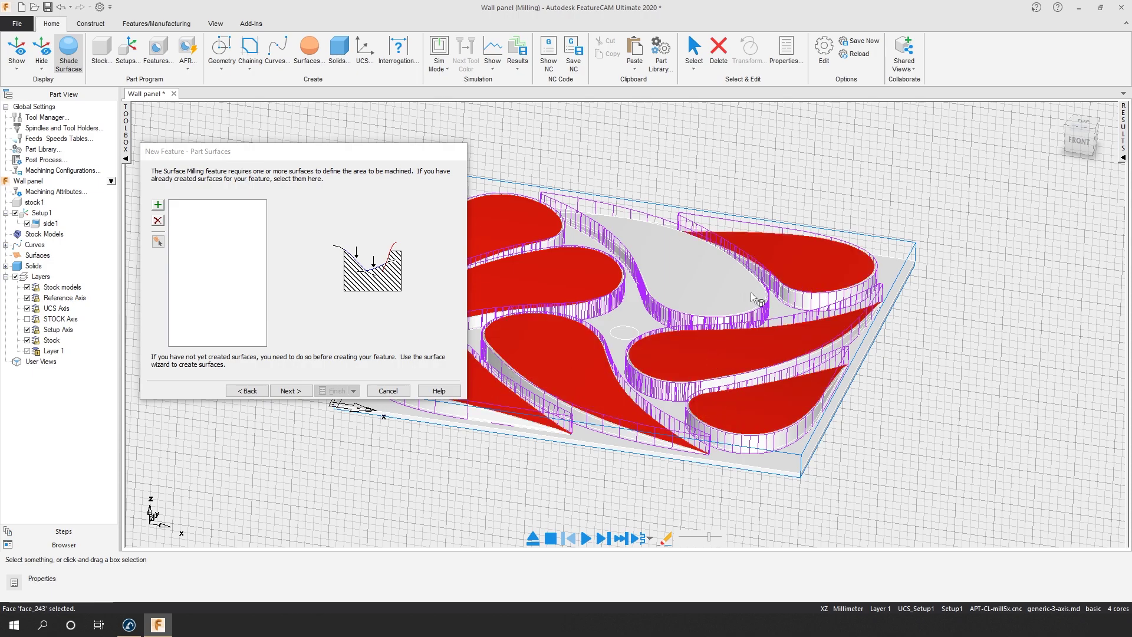
left_click(759, 296)
left_click(158, 205)
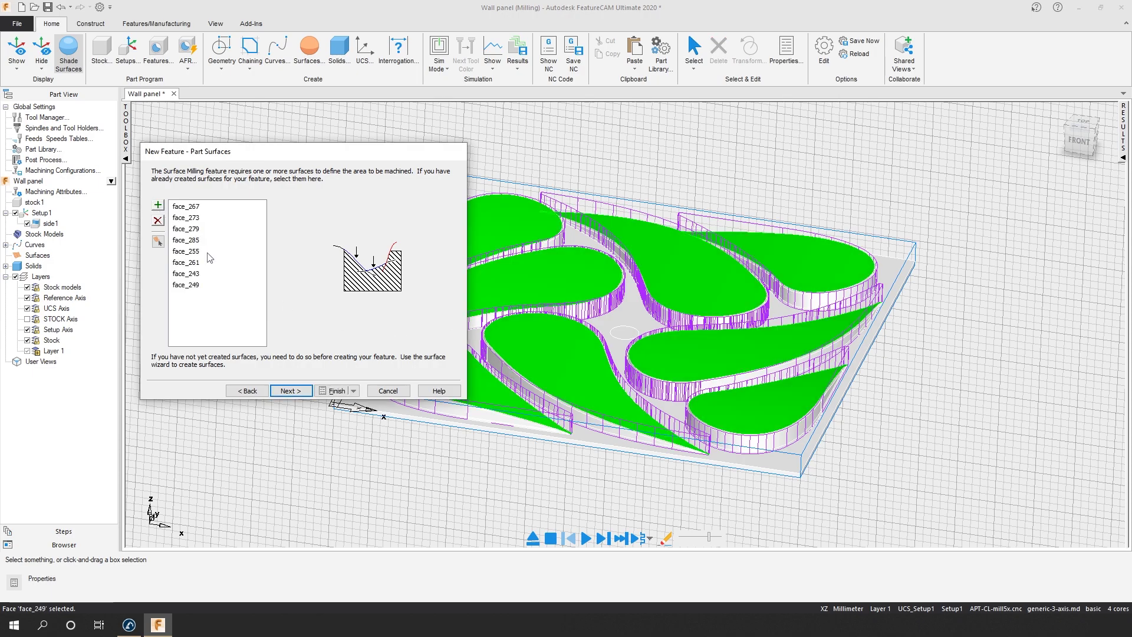
Define the surface milling as a single 3d Spiral finishing operation with default options, and simulate the Setup1 toolpaths.
left_click(290, 390)
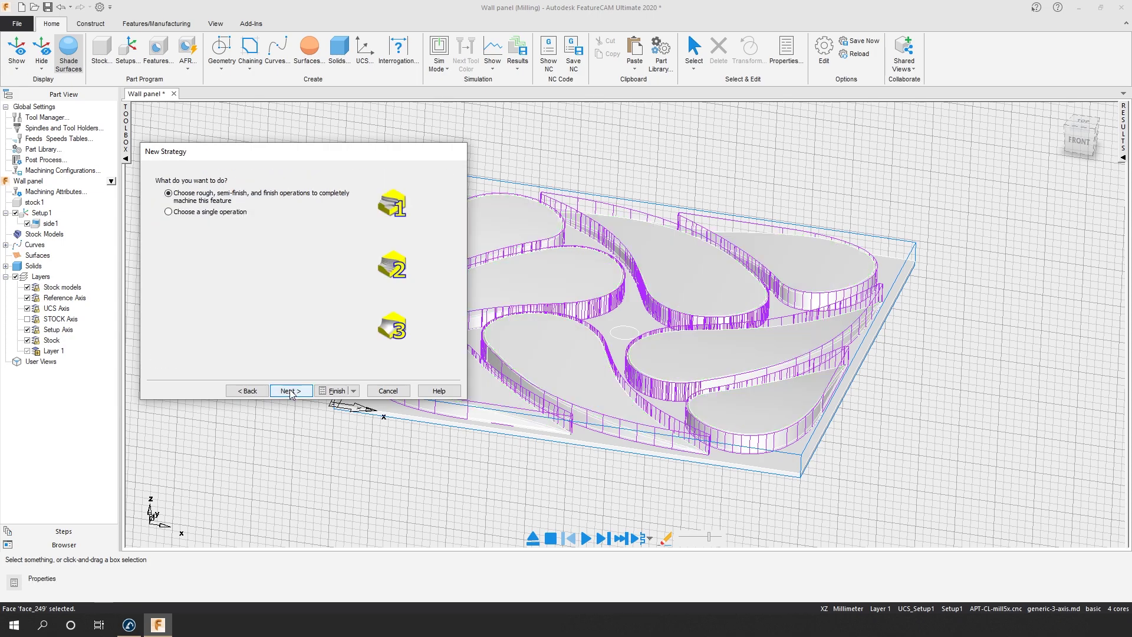
left_click(169, 212)
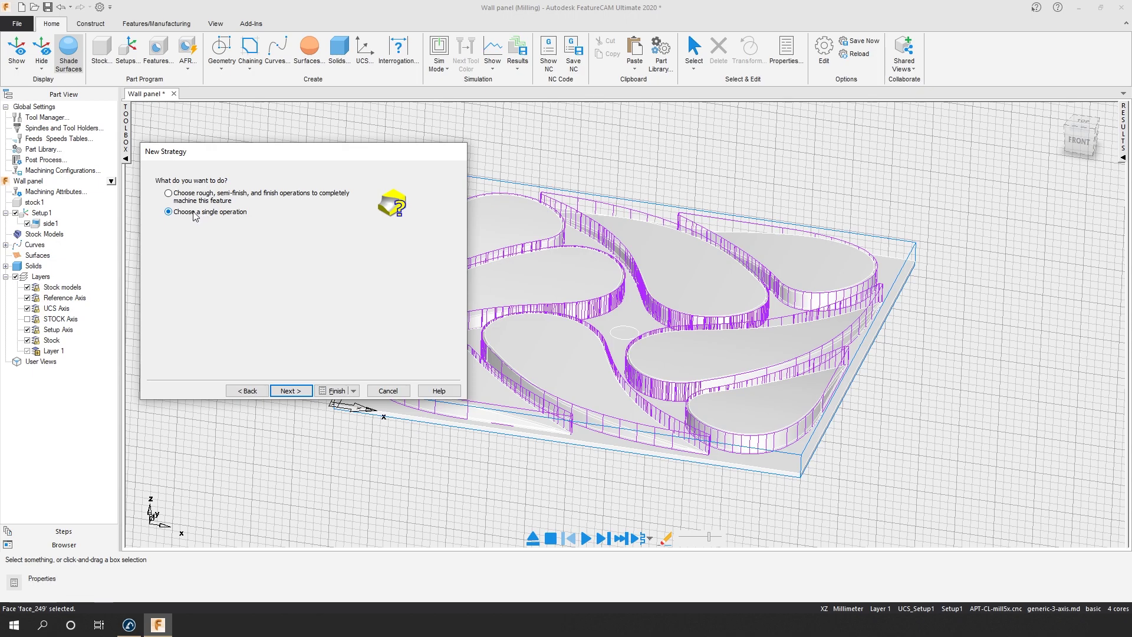
left_click(291, 391)
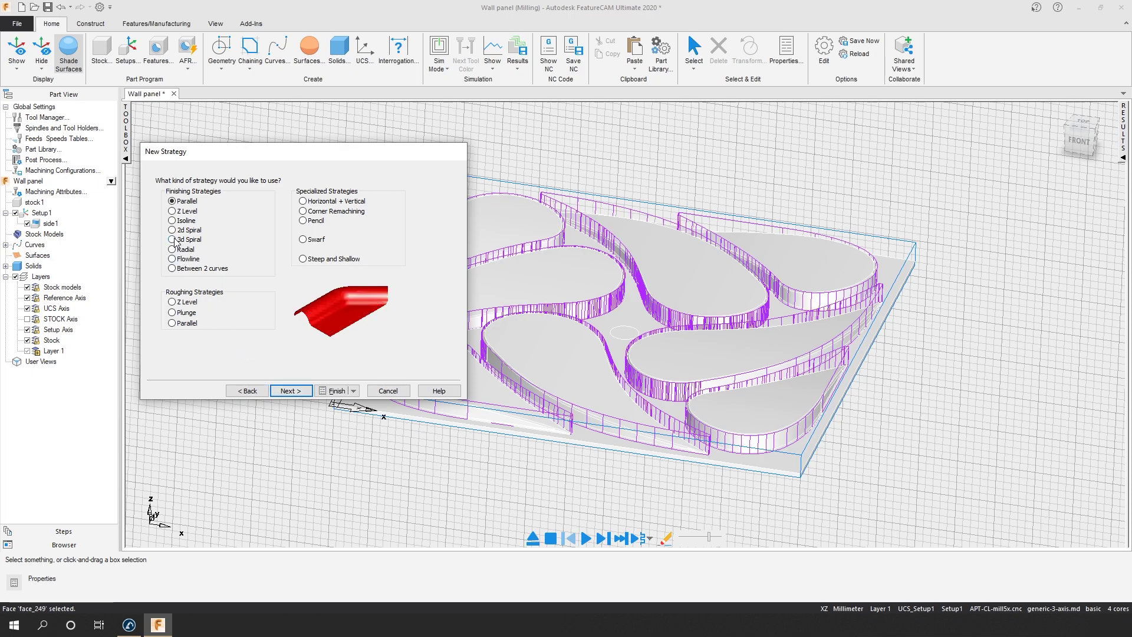
left_click(176, 240)
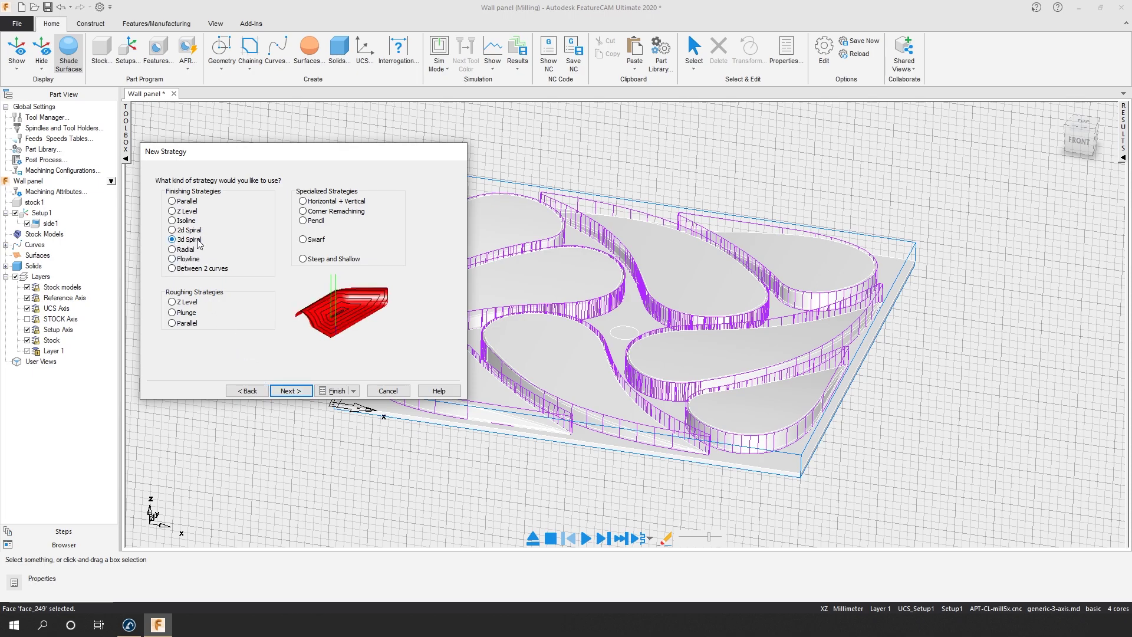
left_click(291, 391)
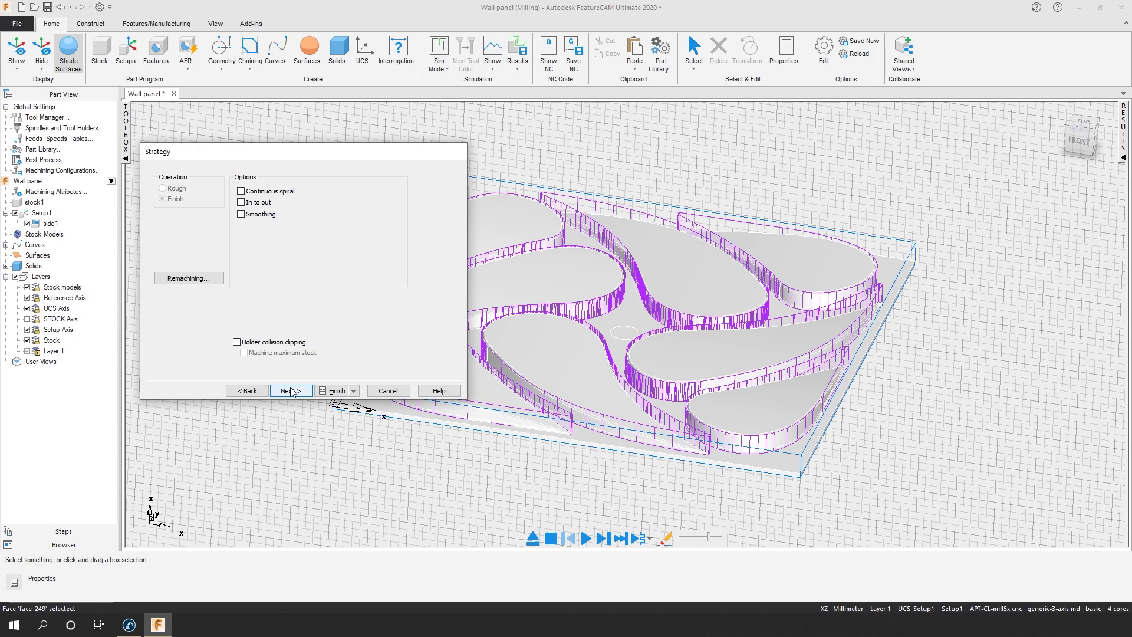
left_click(326, 390)
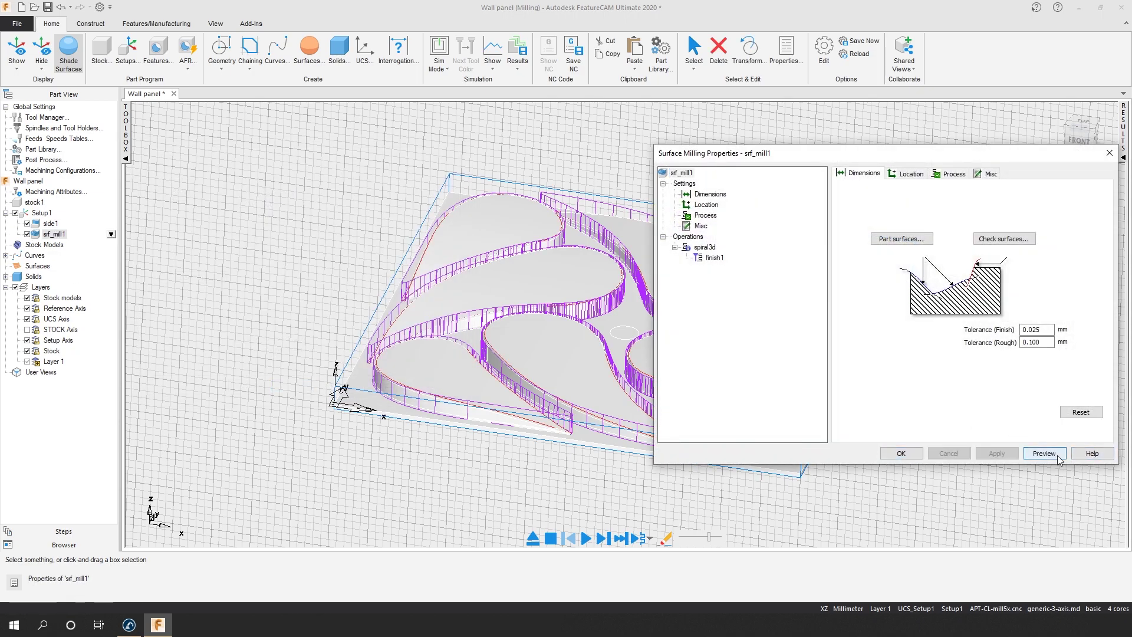
left_click(901, 453)
left_click(587, 537)
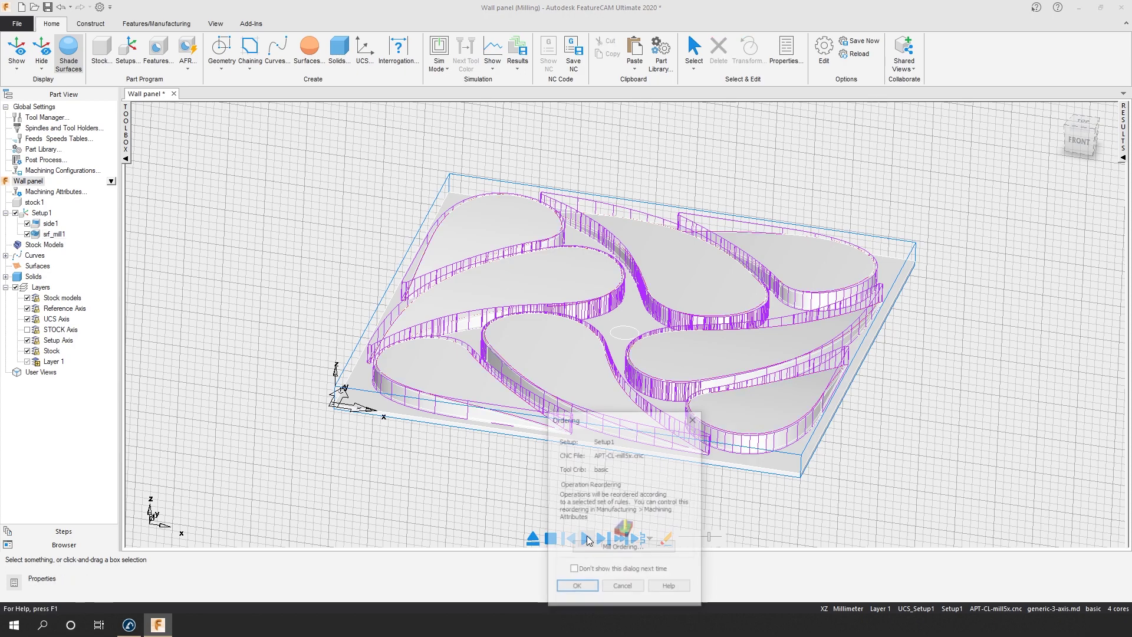
left_click(581, 587)
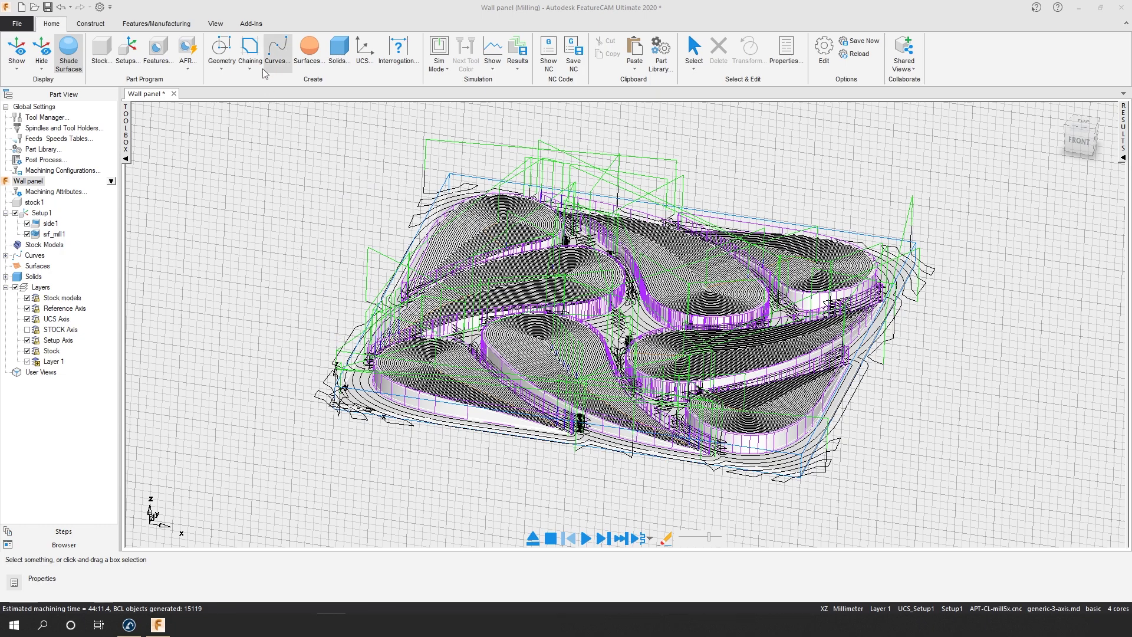
Open the RoboDK add-in settings and make the Reference Name entry ready for input.
left_click(257, 27)
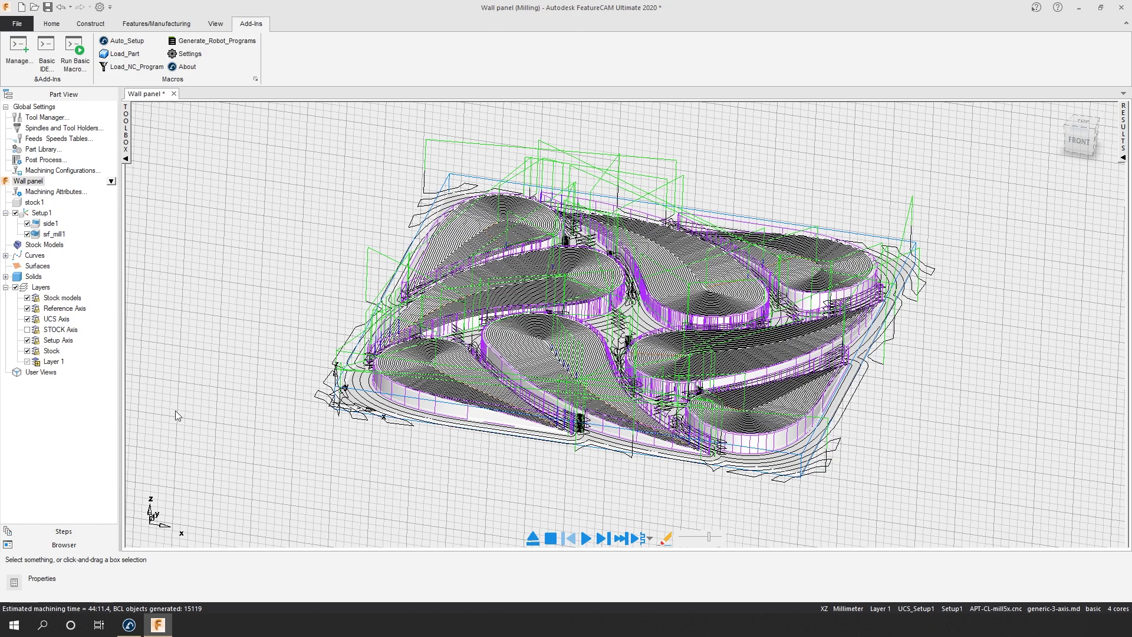
left_click(191, 54)
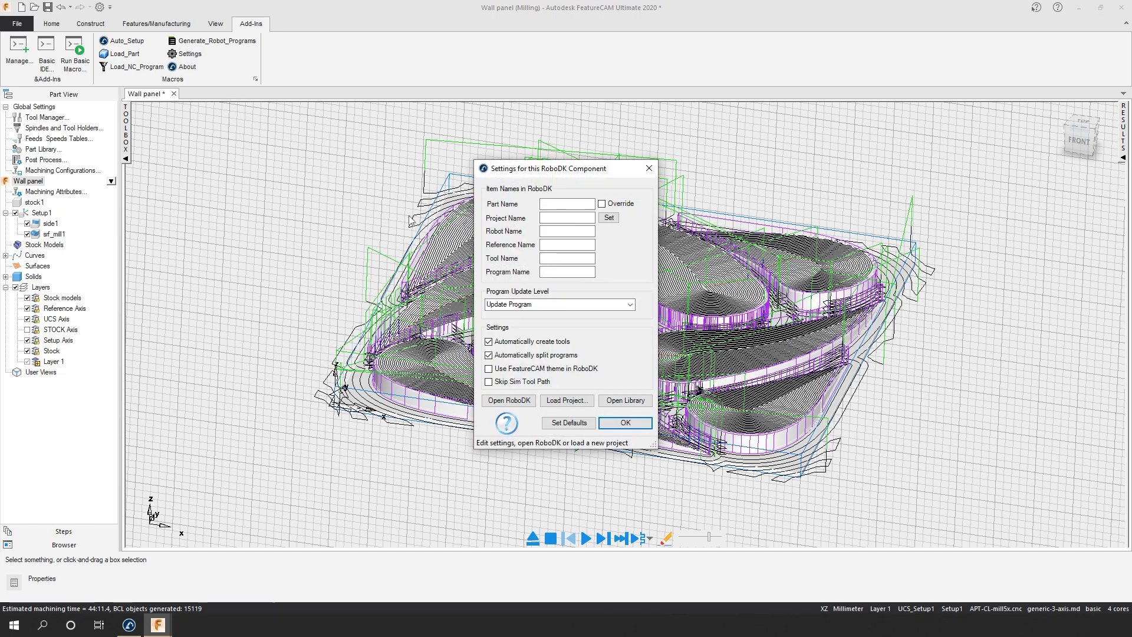
left_click(580, 218)
left_click(557, 243)
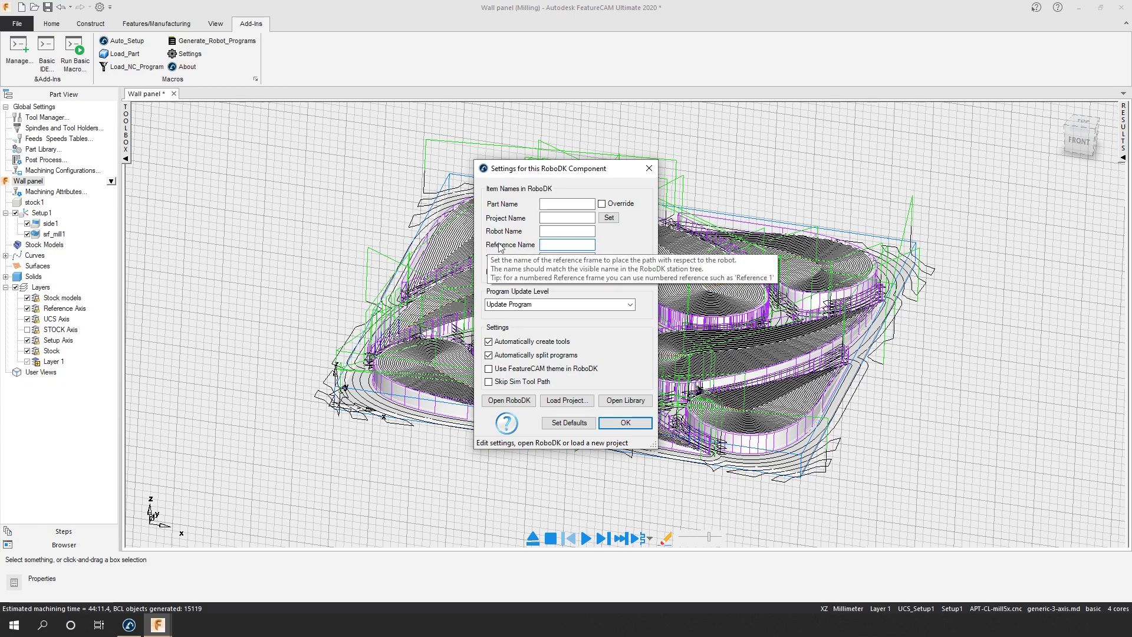
mouse_move(524, 246)
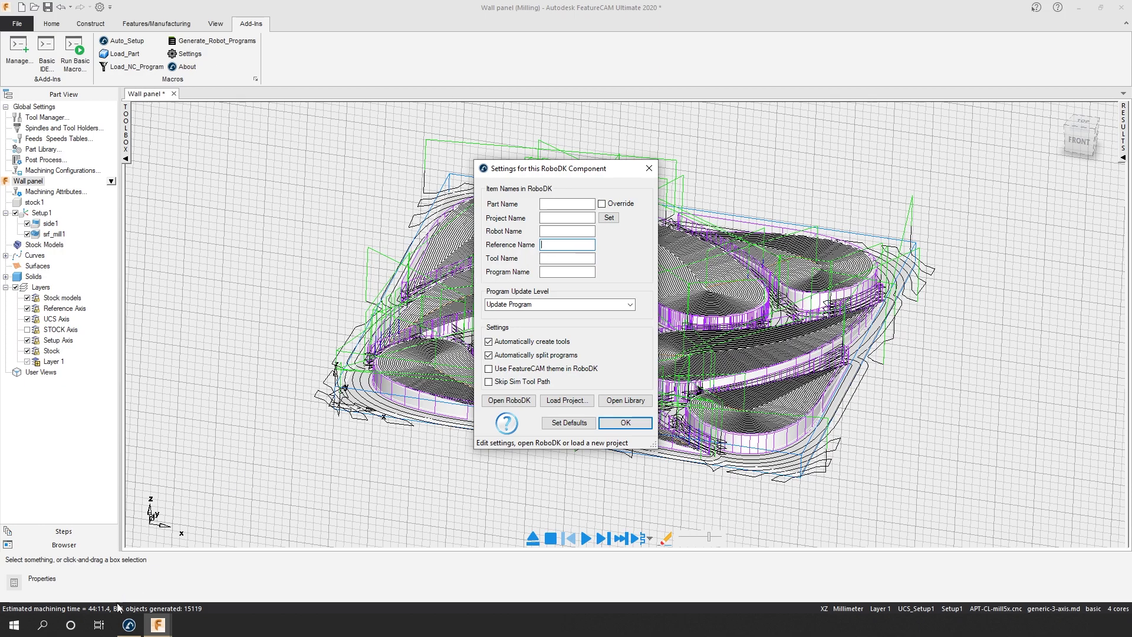
Switch to RoboDK and copy the name of the Machining reference frame from the station tree.
left_click(129, 624)
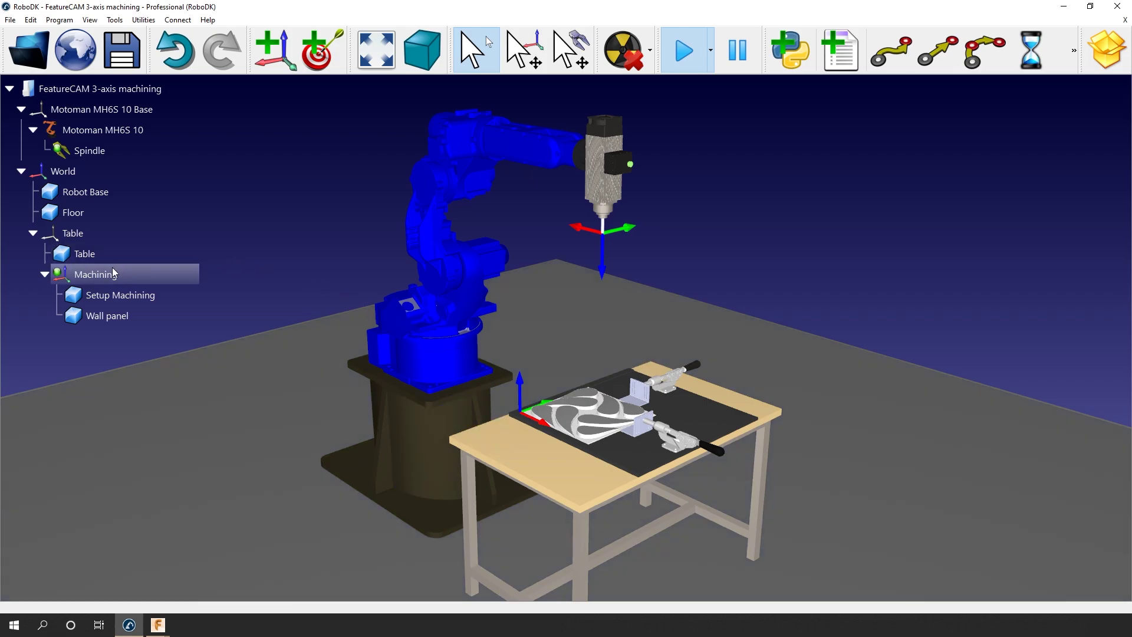
left_click(94, 277)
left_click(94, 278)
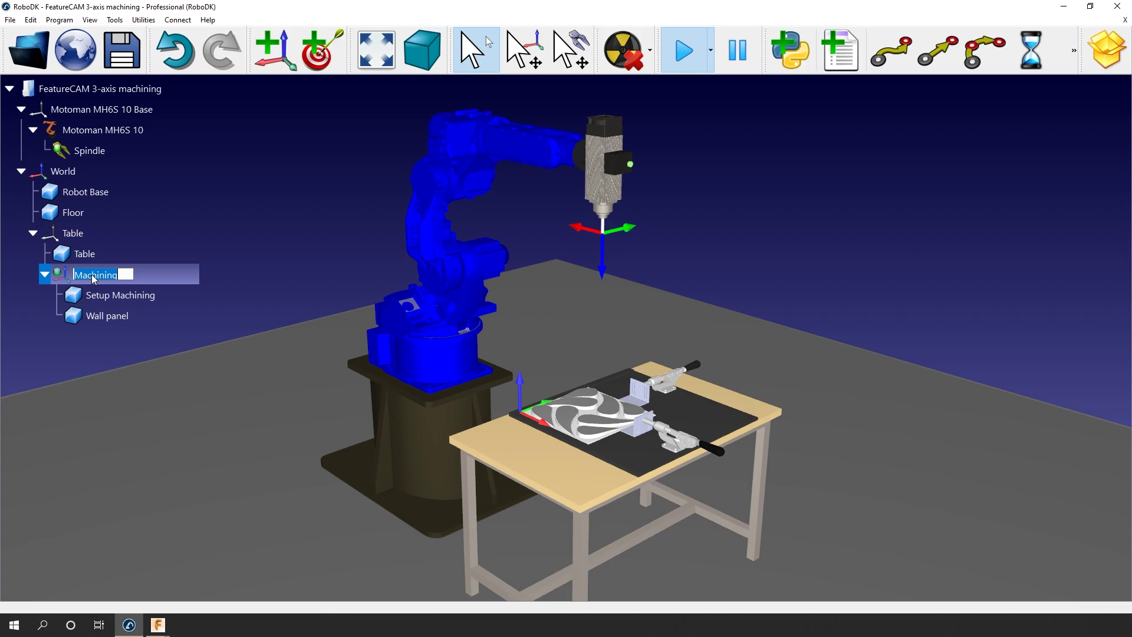
left_click_drag(130, 275, 73, 277)
key("ctrl+c")
left_click(263, 241)
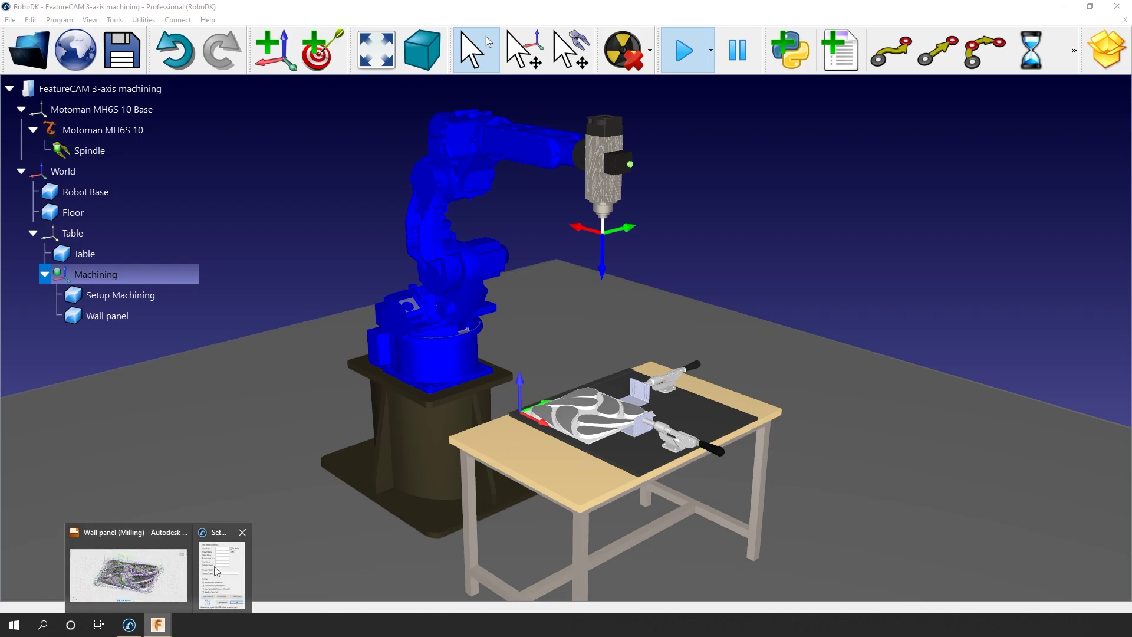
Back in FeatureCAM, set the RoboDK Reference Name to Machining and accept the settings.
left_click(158, 626)
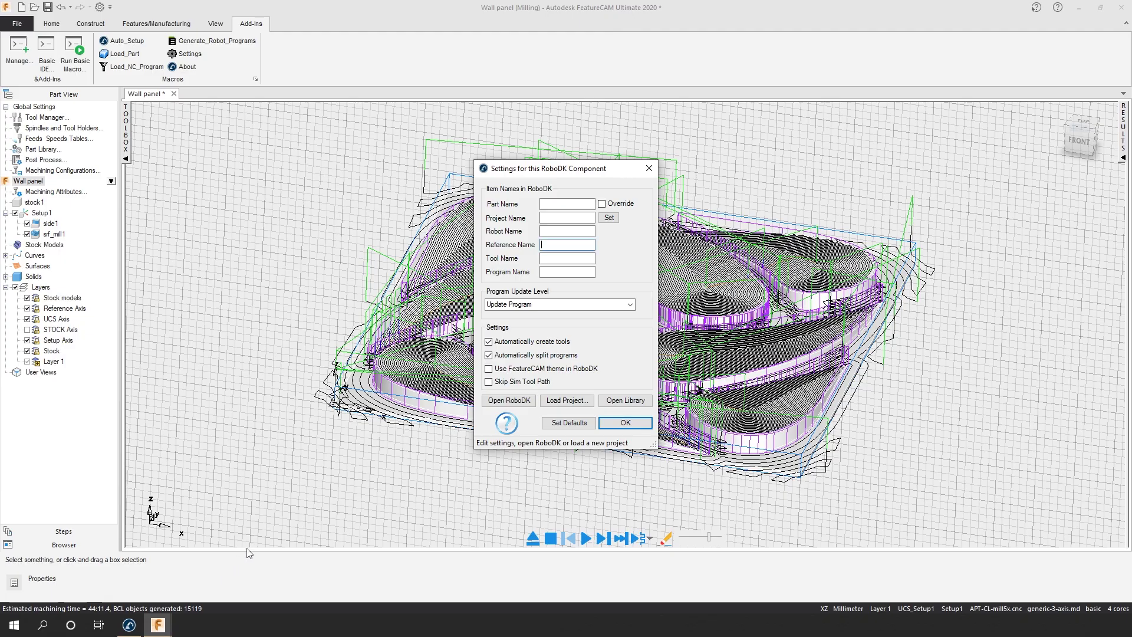
left_click(561, 243)
key("ctrl+v")
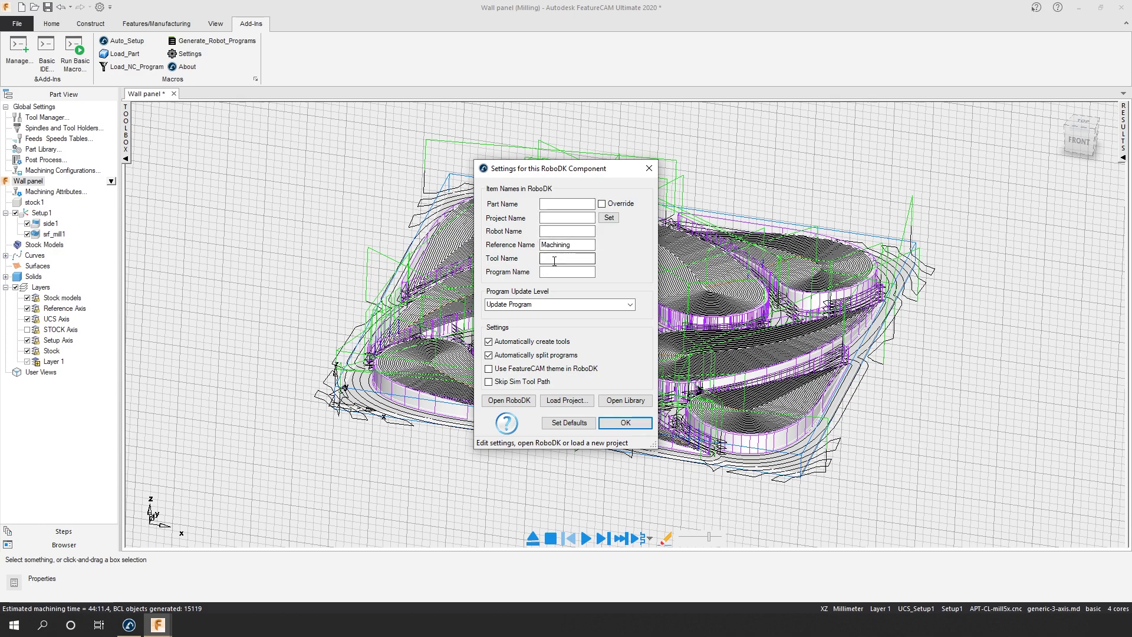
left_click(607, 424)
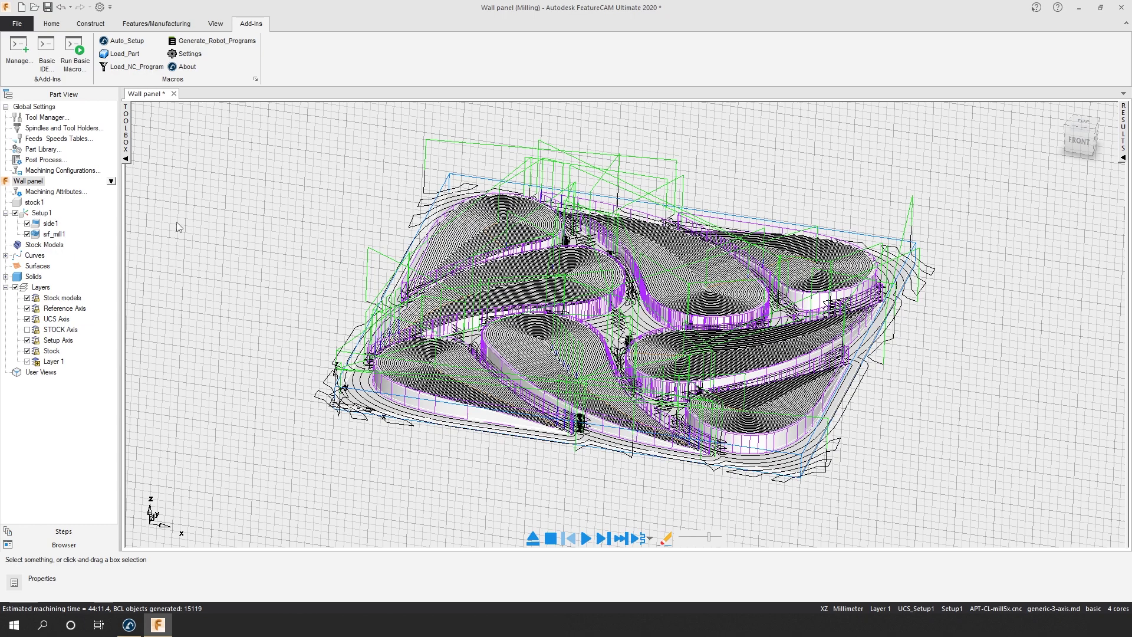
Exclude the side1 feature from Setup1, leaving only the srf_mill1 surface milling feature enabled.
left_click(27, 234)
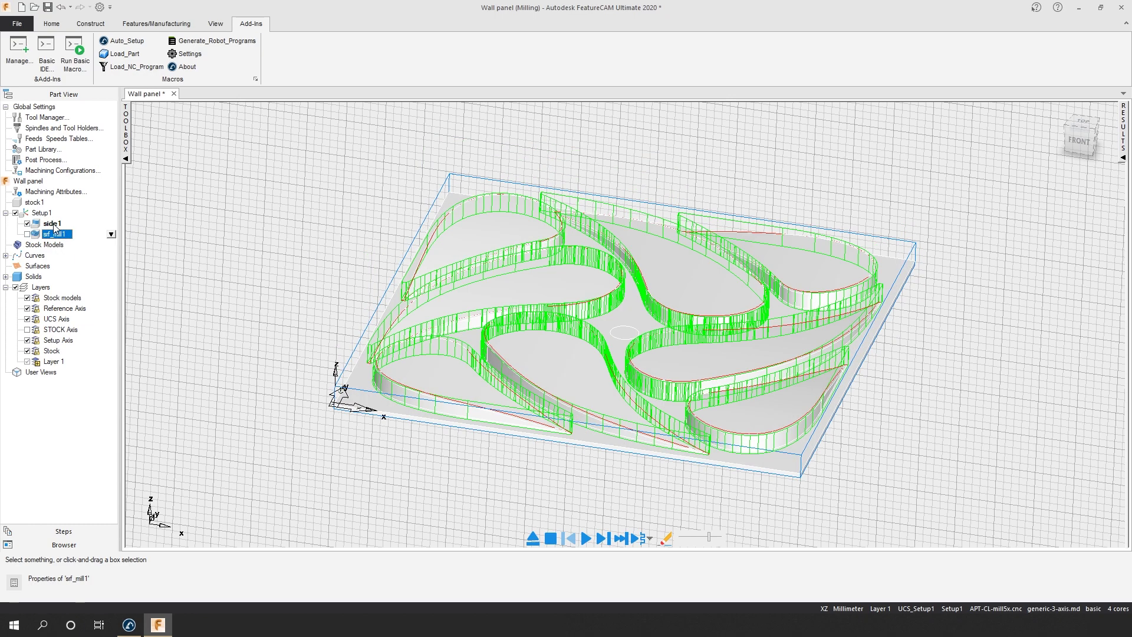
left_click(51, 224)
left_click(27, 234)
left_click(27, 223)
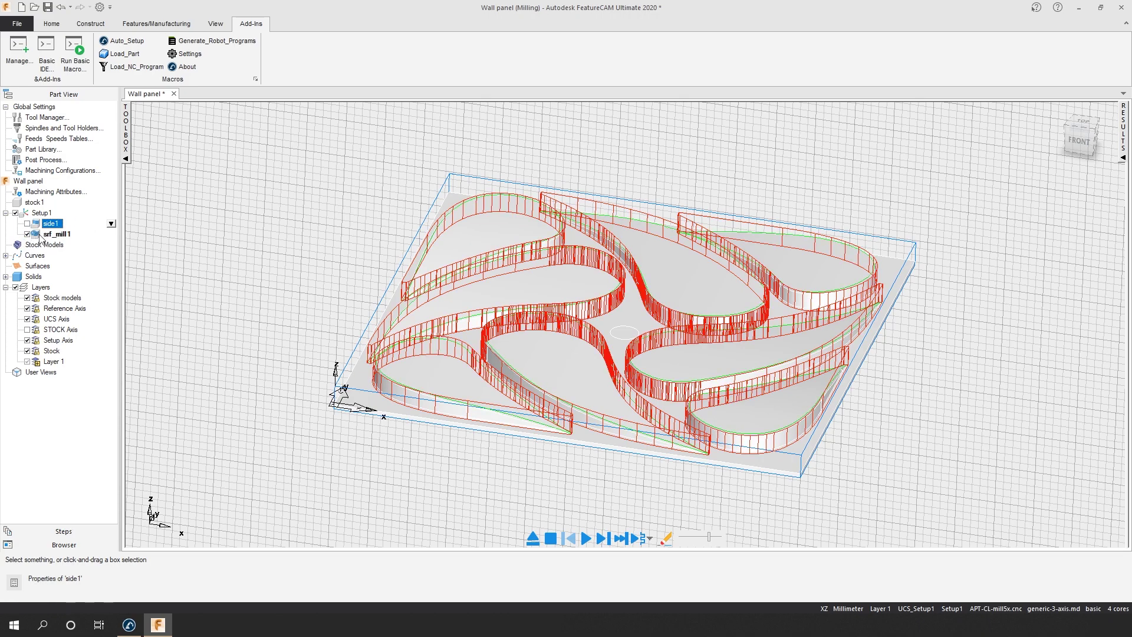
left_click(283, 280)
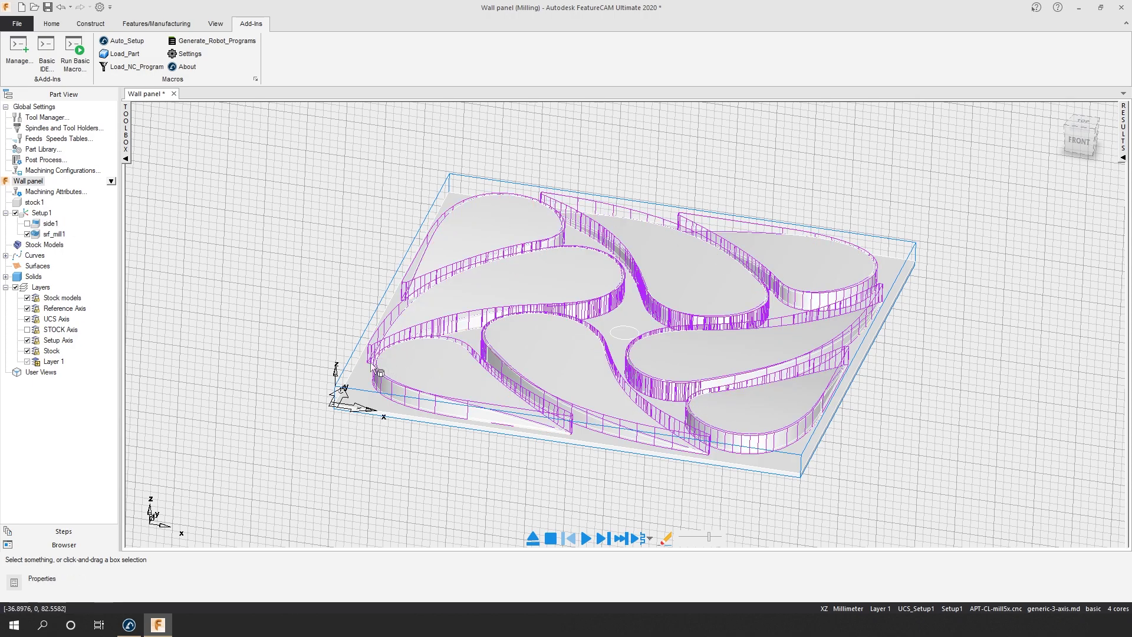
Load the Setup1 NC program into RoboDK, accepting the default operation ordering.
left_click(144, 67)
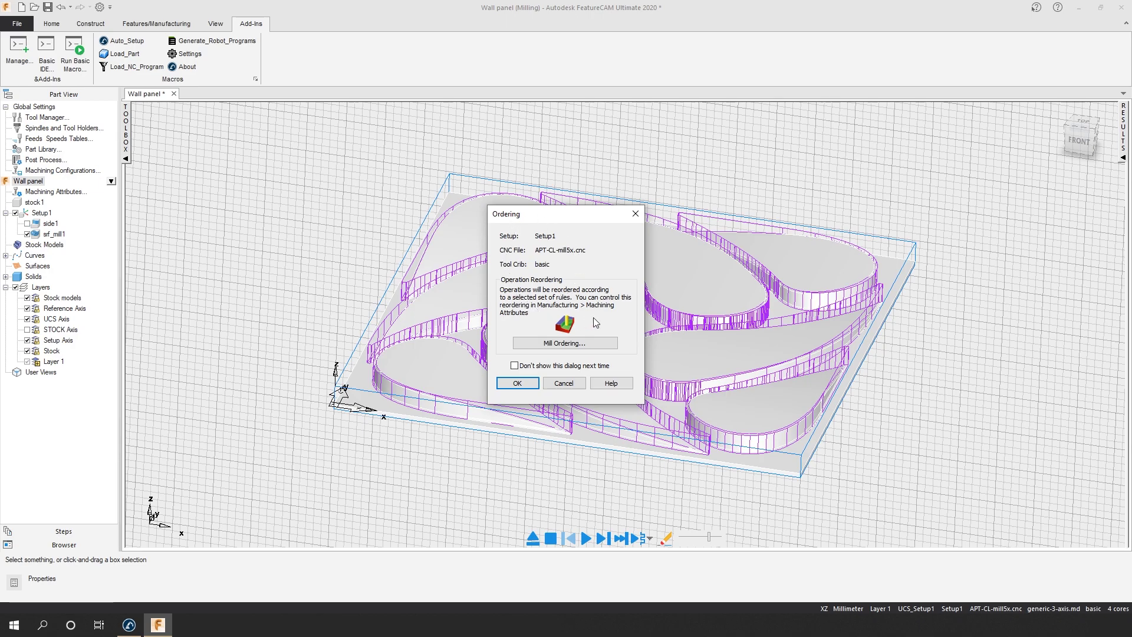
left_click(506, 383)
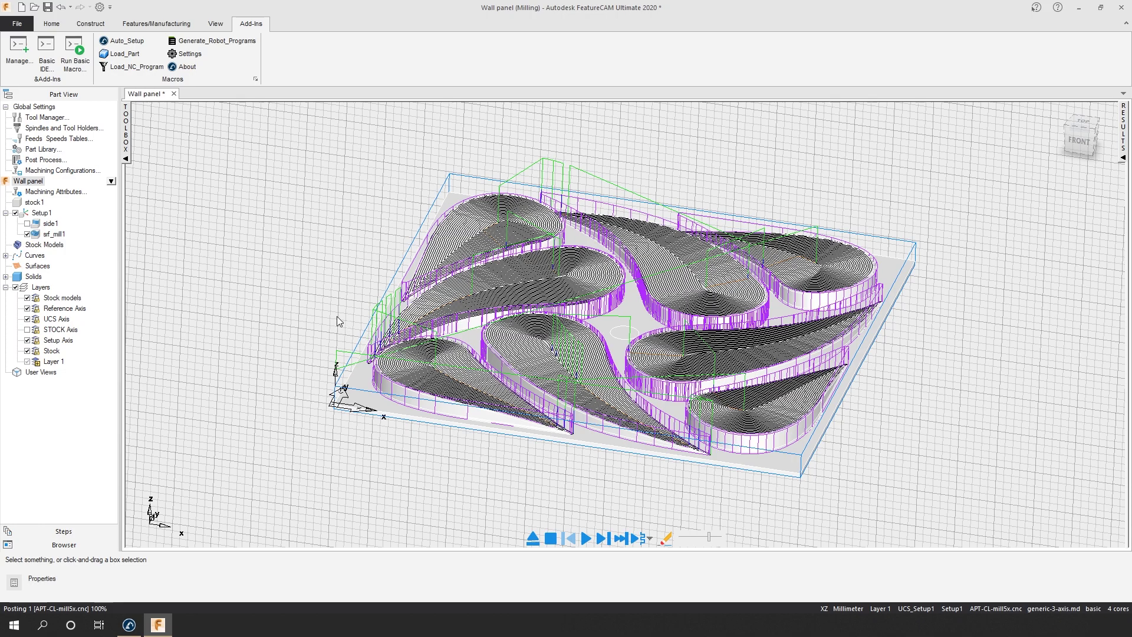
Switch to RoboDK and hide the toolpath normals of Wall_panel_1_T1 Settings on the wall panel.
left_click(136, 627)
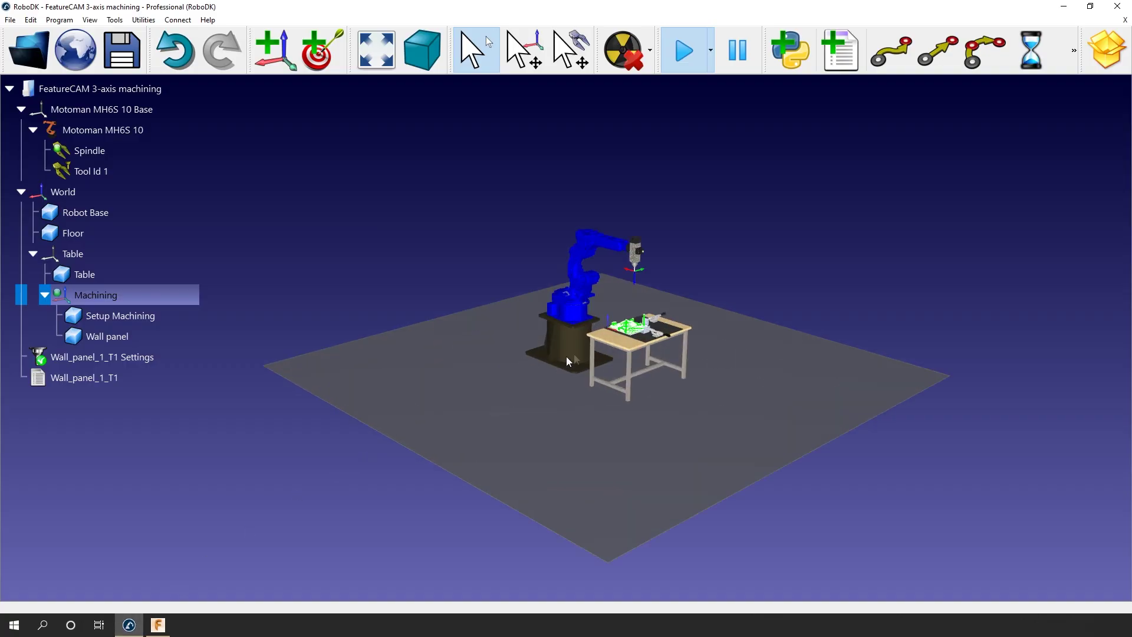
scroll(560, 363, "up", 6)
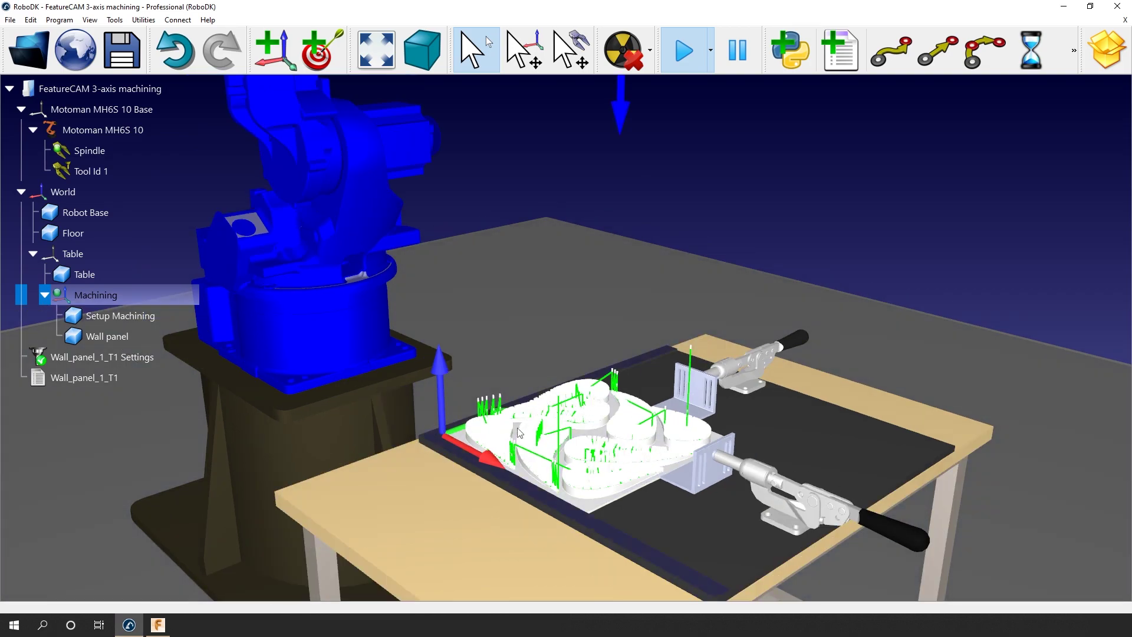
scroll(563, 439, "up", 5)
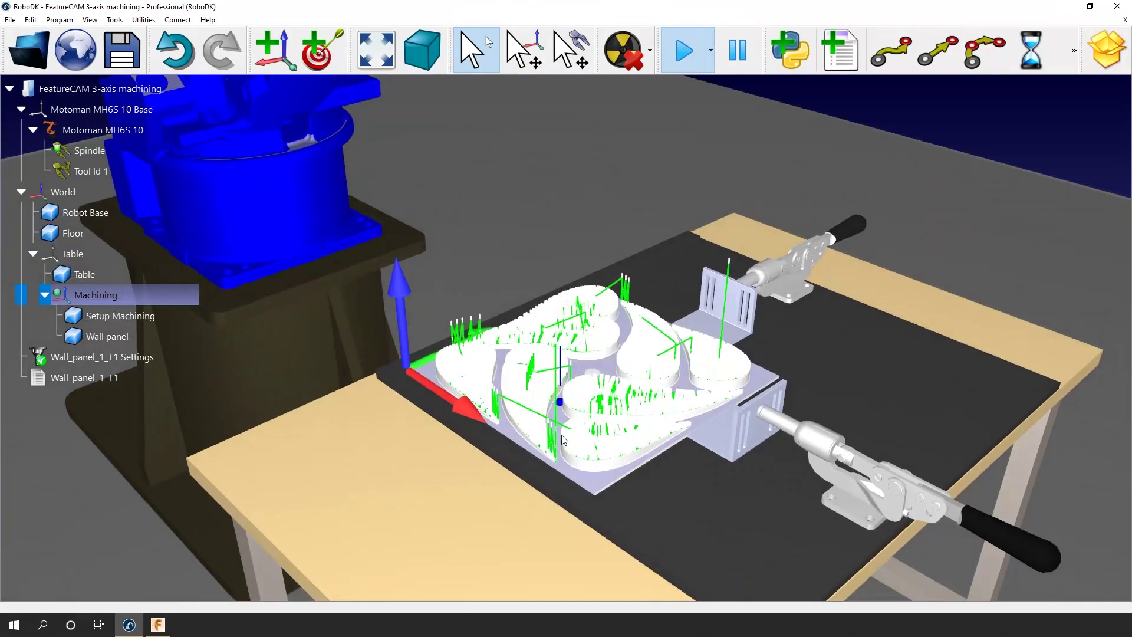
scroll(563, 440, "up", 3)
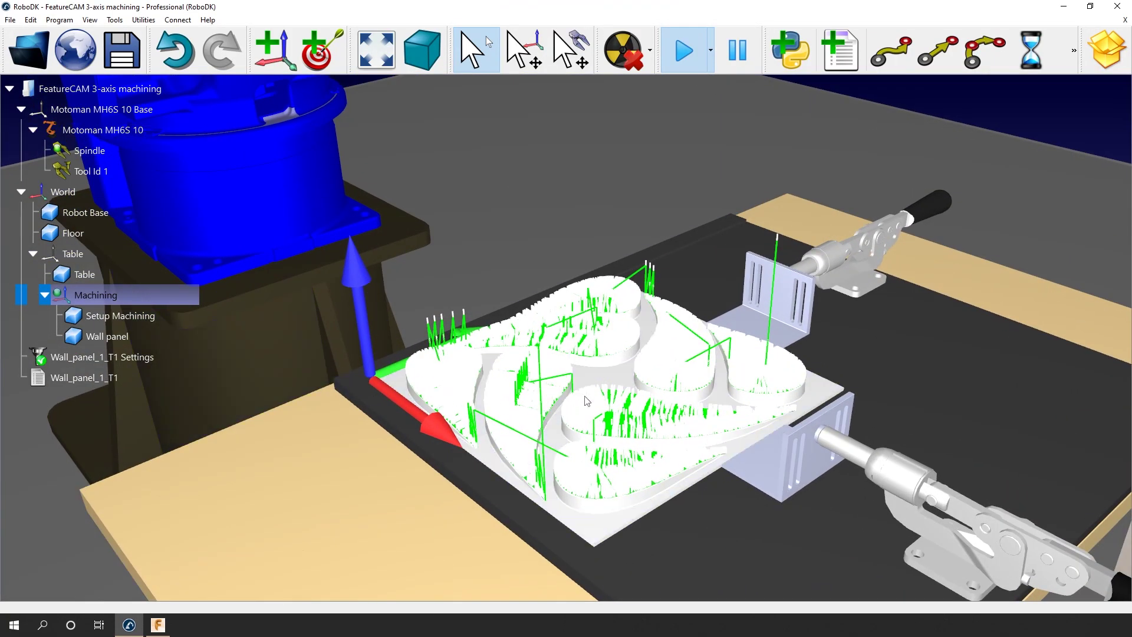
left_click(116, 361)
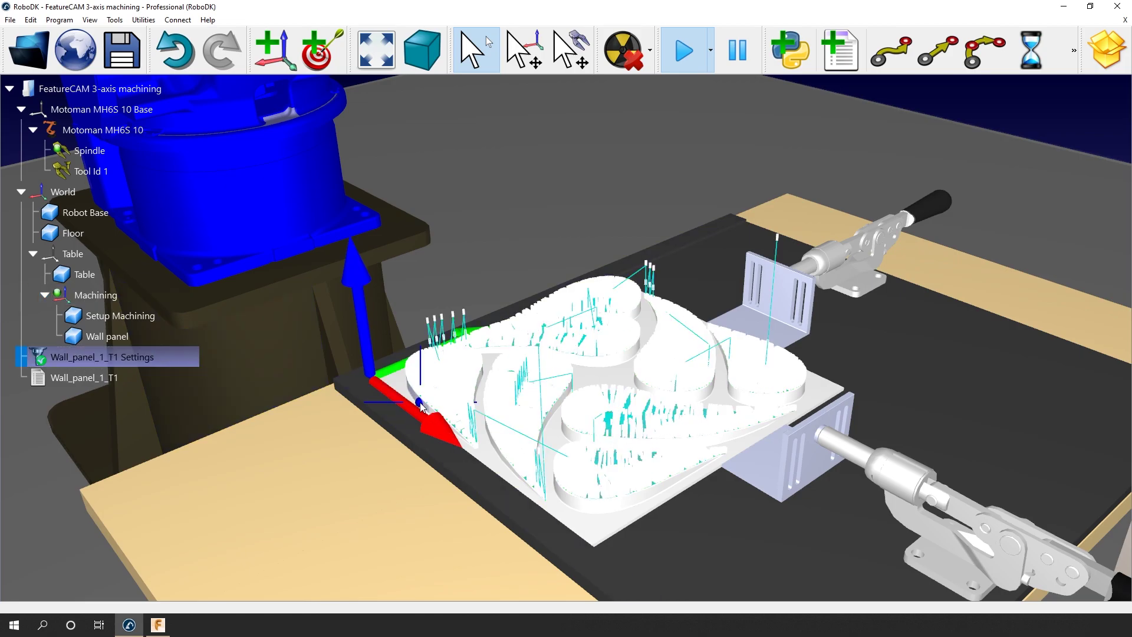
right_click_drag(426, 393, 421, 377)
scroll(426, 377, "up", 1)
middle_click_drag(473, 375, 410, 338)
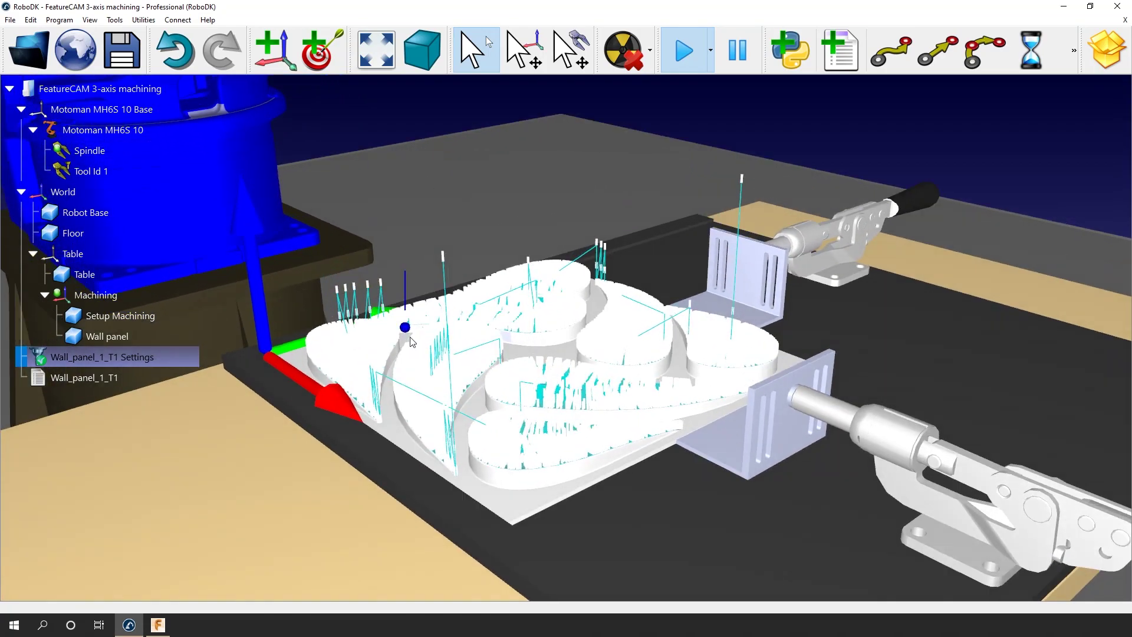
right_click(119, 362)
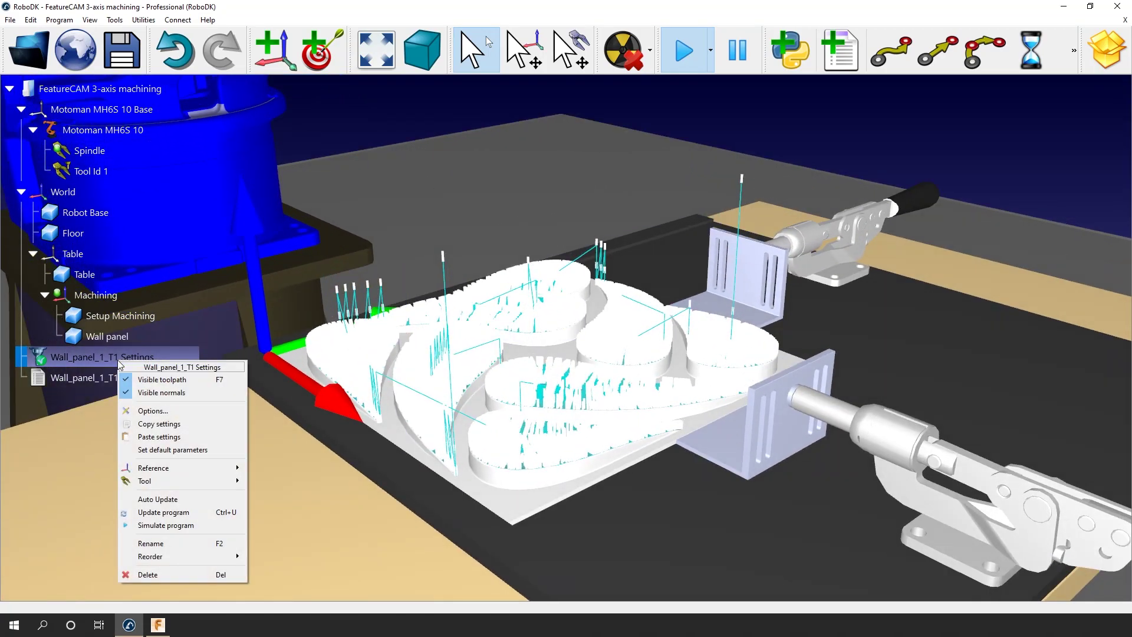
left_click(168, 393)
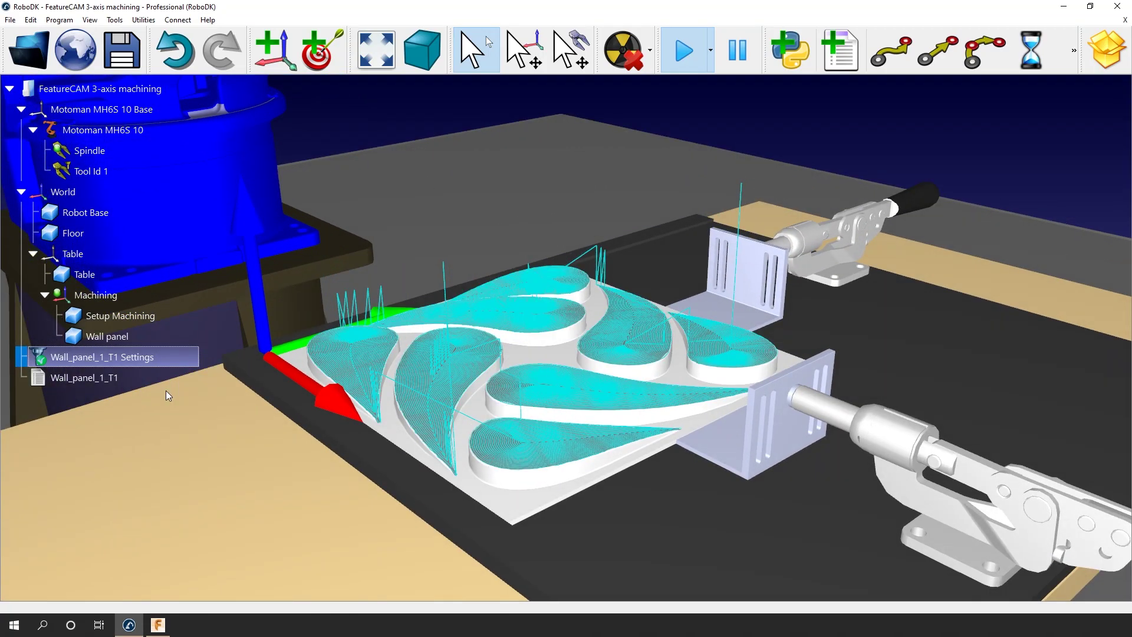
left_click(765, 112)
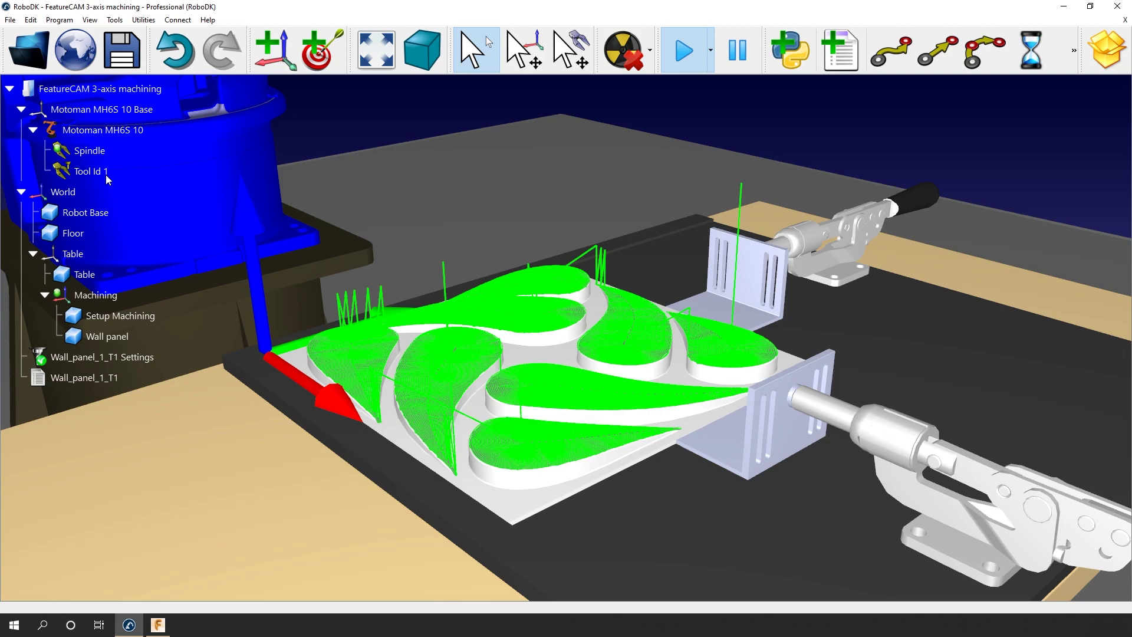
Open the Wall_panel_1_T1 Settings machining project and place its window clear of the wall panel to review the robot, reference and tool.
double_click(104, 358)
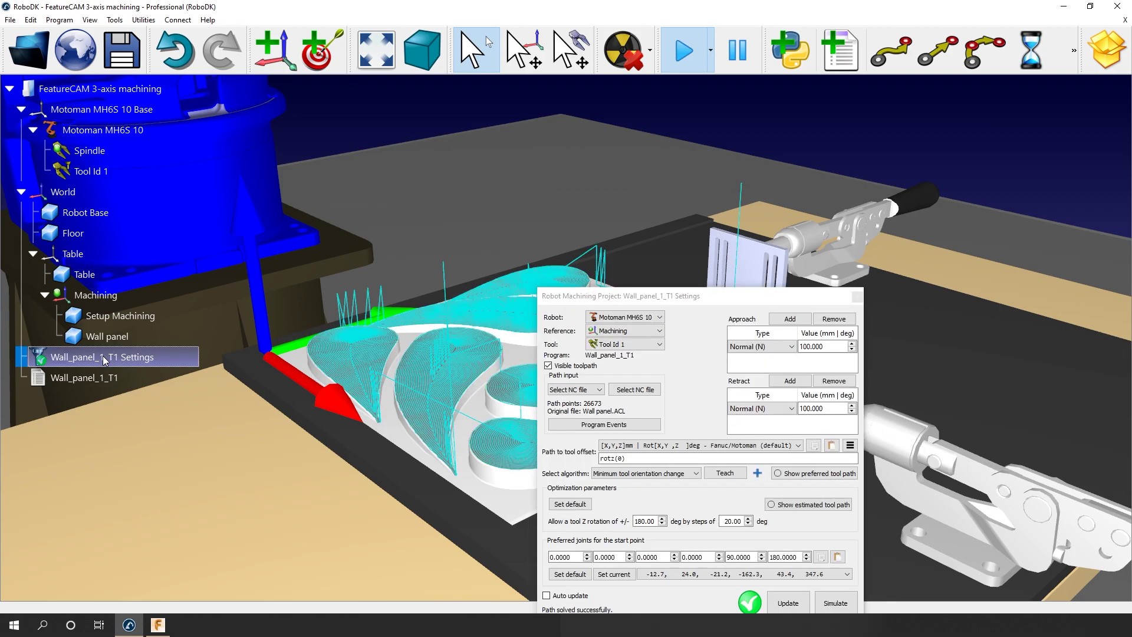
left_click_drag(576, 312, 910, 120)
middle_click_drag(662, 282, 601, 277)
scroll(601, 278, "down", 3)
left_click(699, 101)
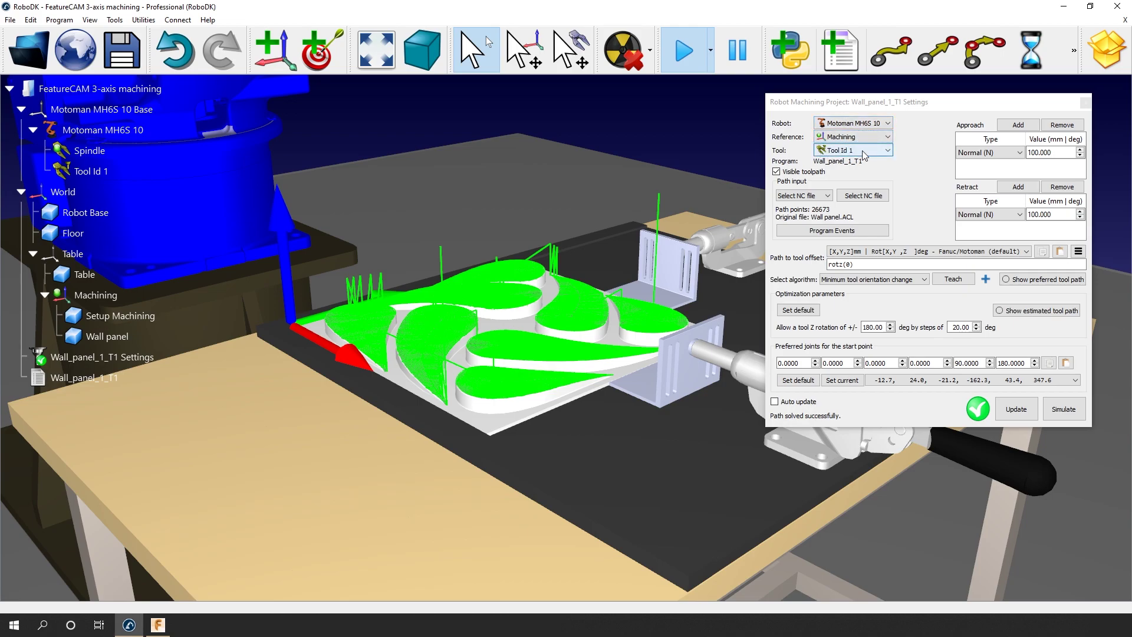
left_click(918, 171)
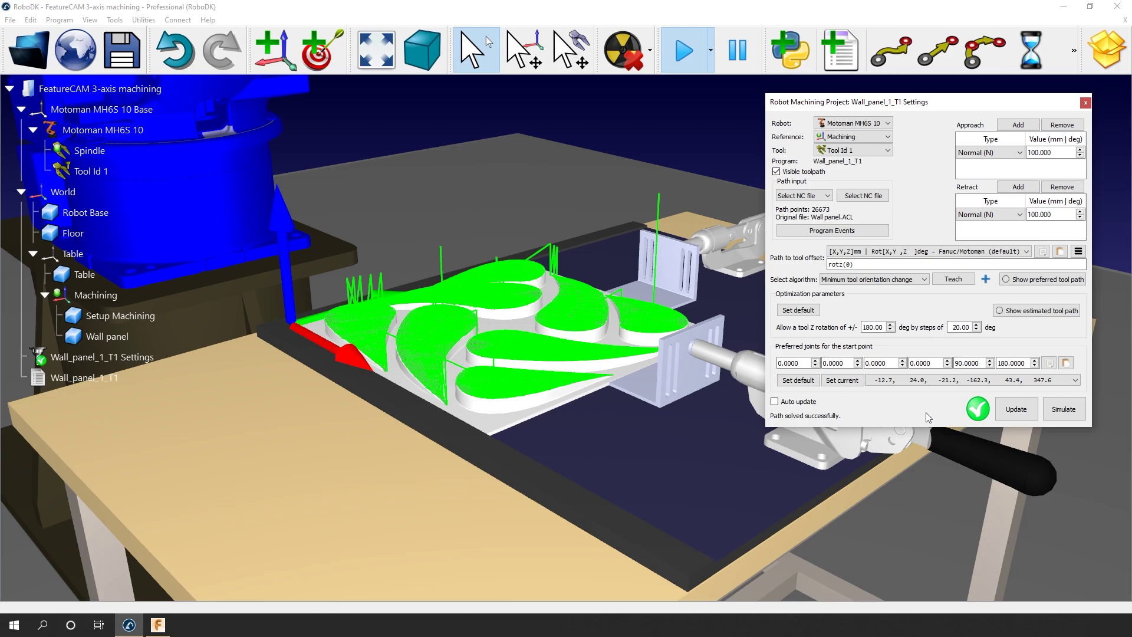
Simulate the machining project, skip ahead past the middle of the toolpath, and close the project settings.
left_click(1053, 411)
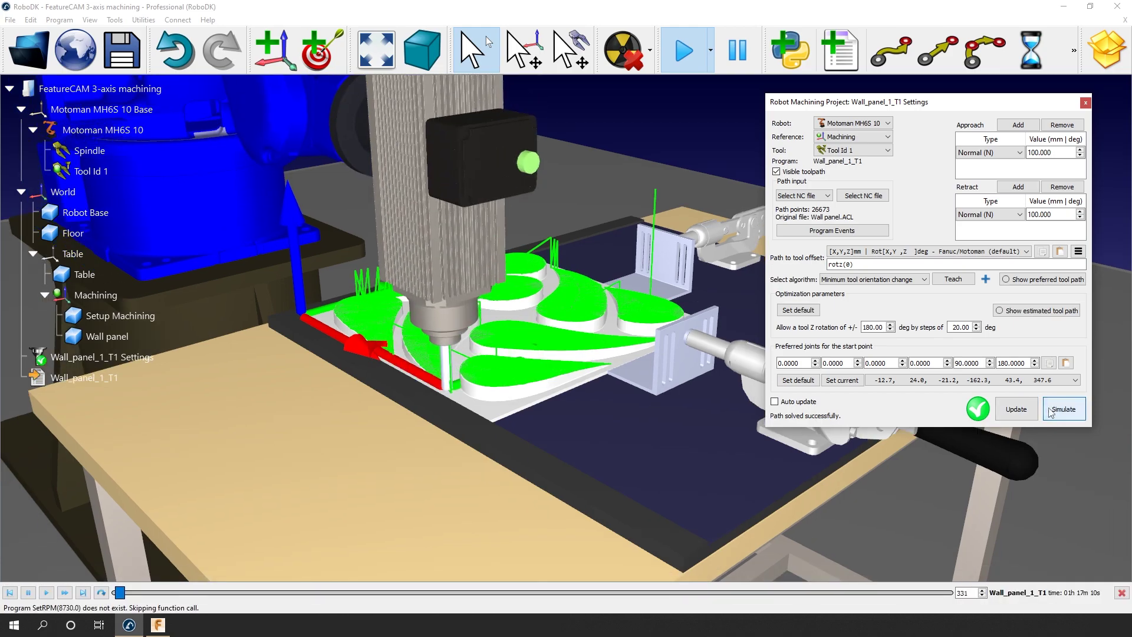
scroll(510, 418, "down", 5)
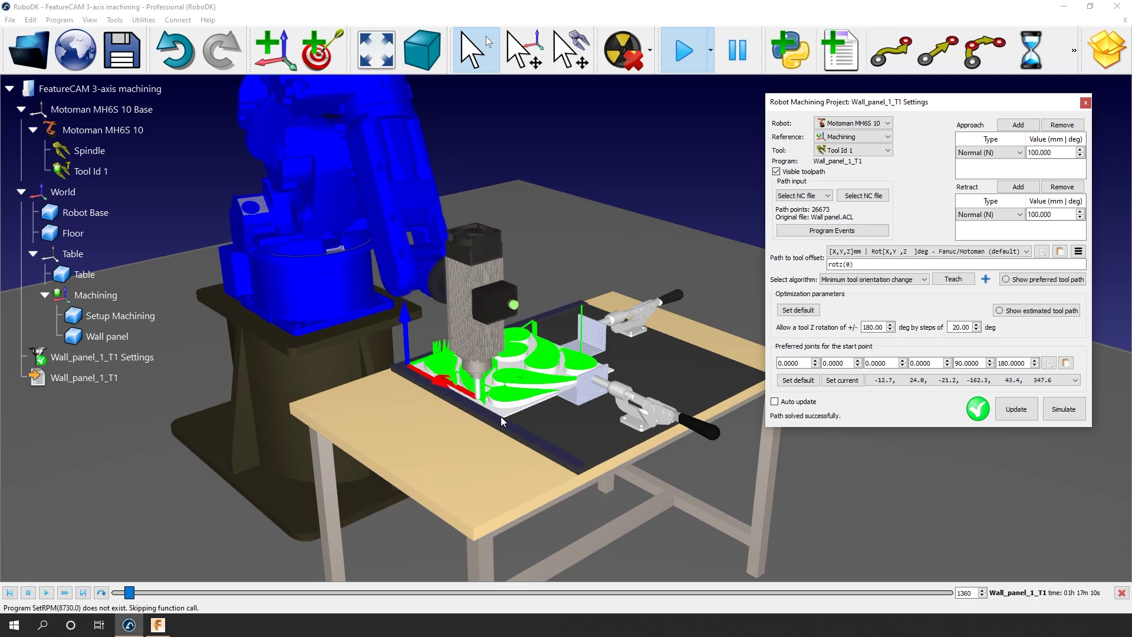
left_click_drag(137, 599, 624, 611)
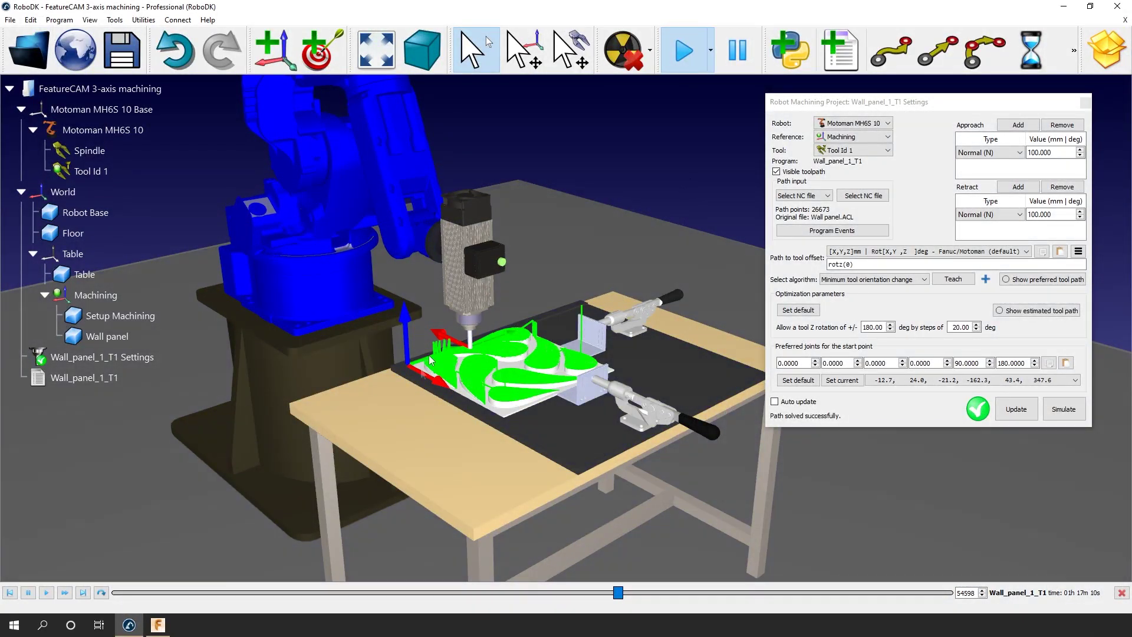
left_click_drag(881, 108, 686, 93)
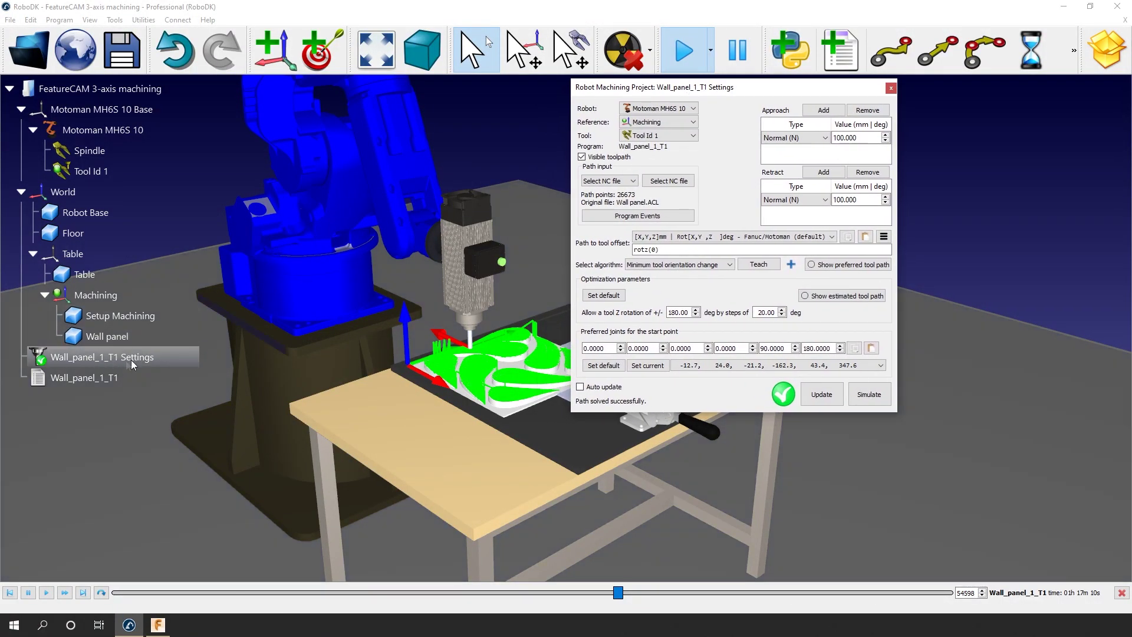
left_click(891, 87)
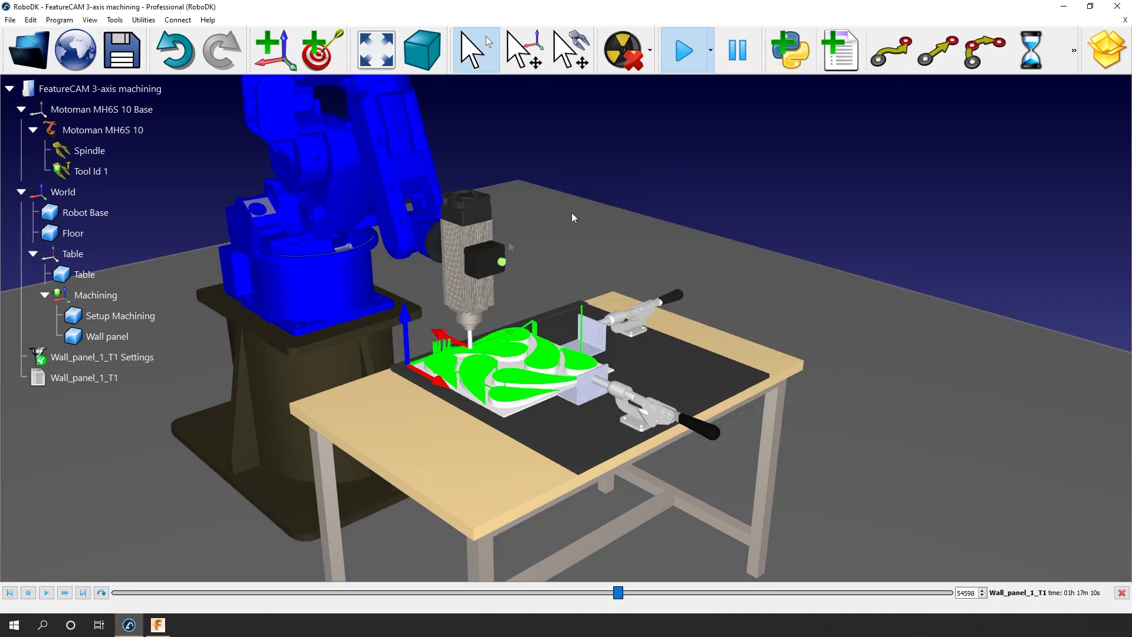
Run the Wall_panel_1_T1 program and skip its simulation ahead to about the halfway point.
right_click(118, 383)
left_click(141, 83)
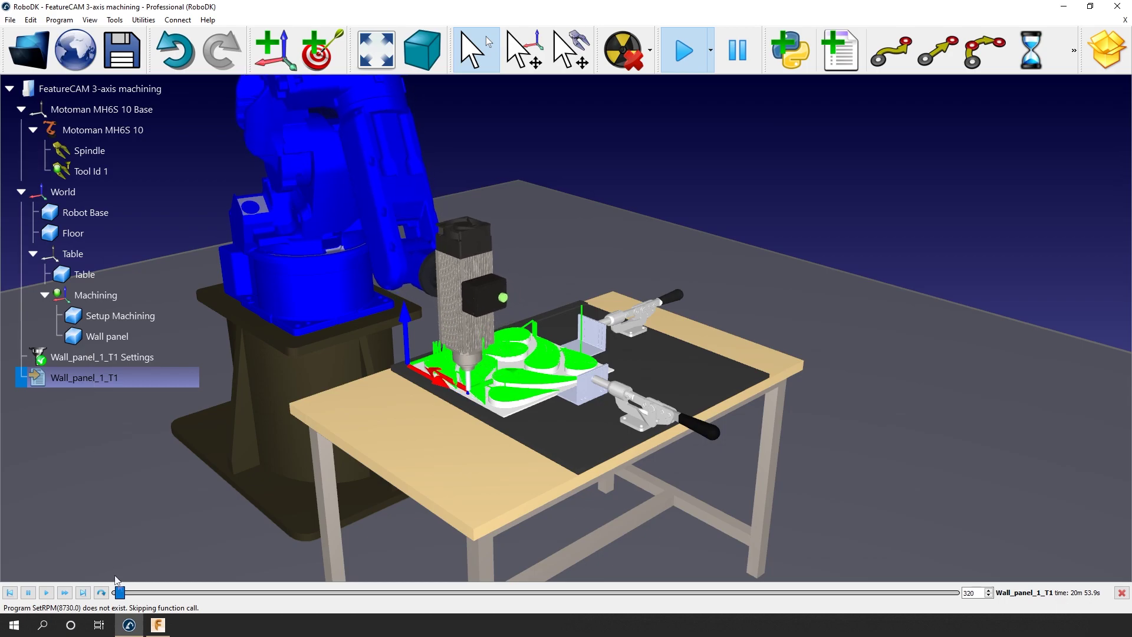
left_click_drag(120, 593, 527, 606)
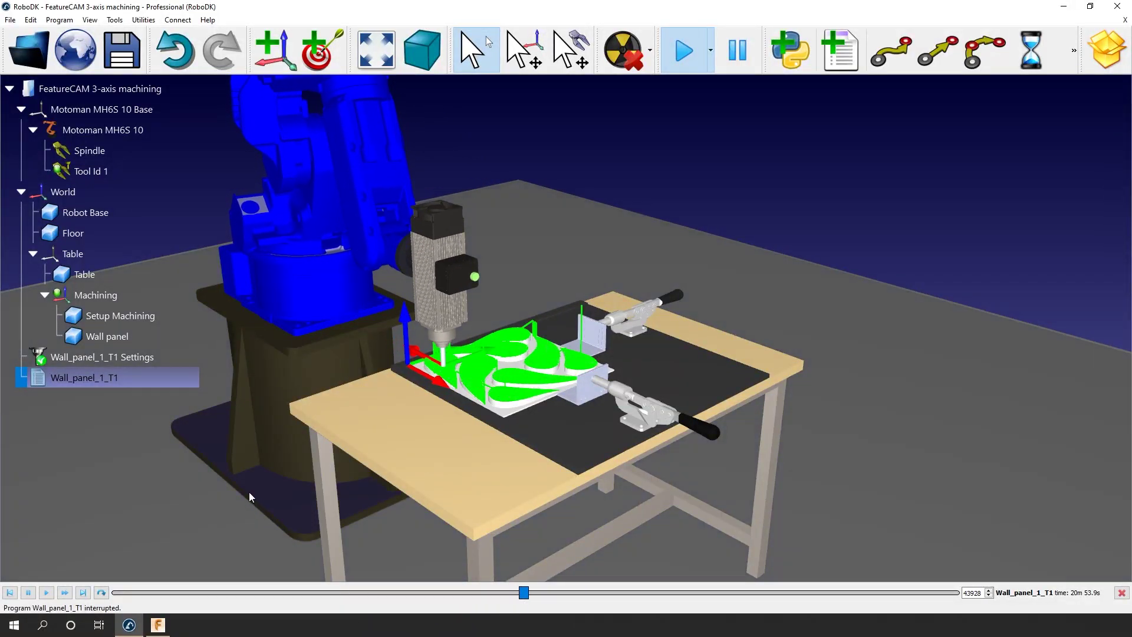
Generate the robot program from Wall_panel_1_T1.
right_click(127, 380)
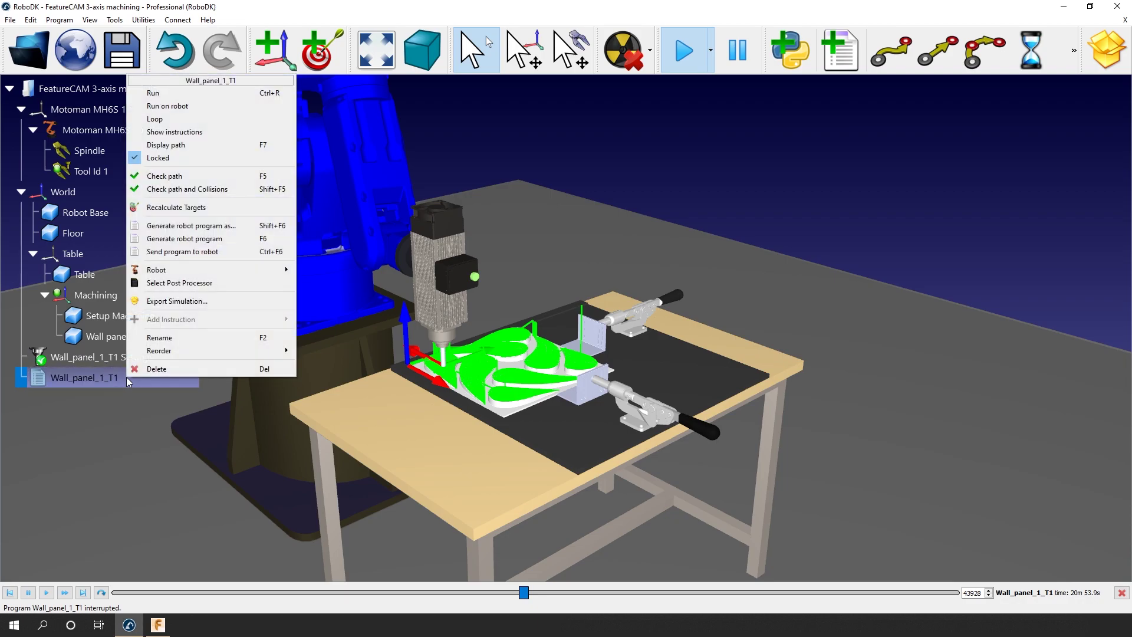
left_click(181, 239)
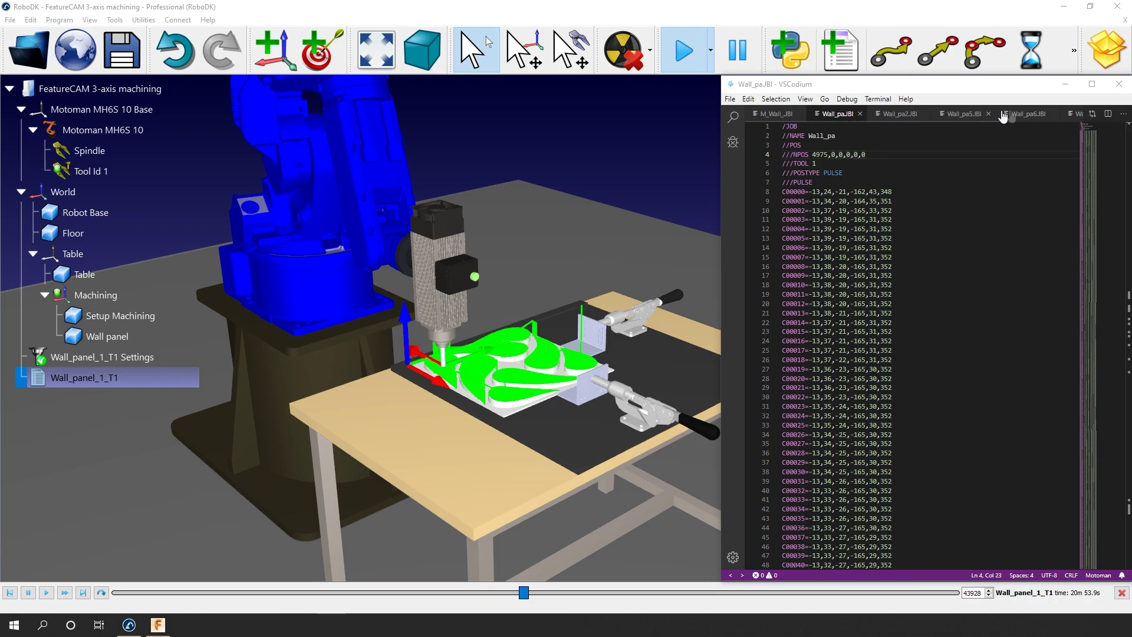
Look through the generated JBI files Wall_pa2, Wall_pa5 and Wall_pa6 in the code editor.
left_click(773, 114)
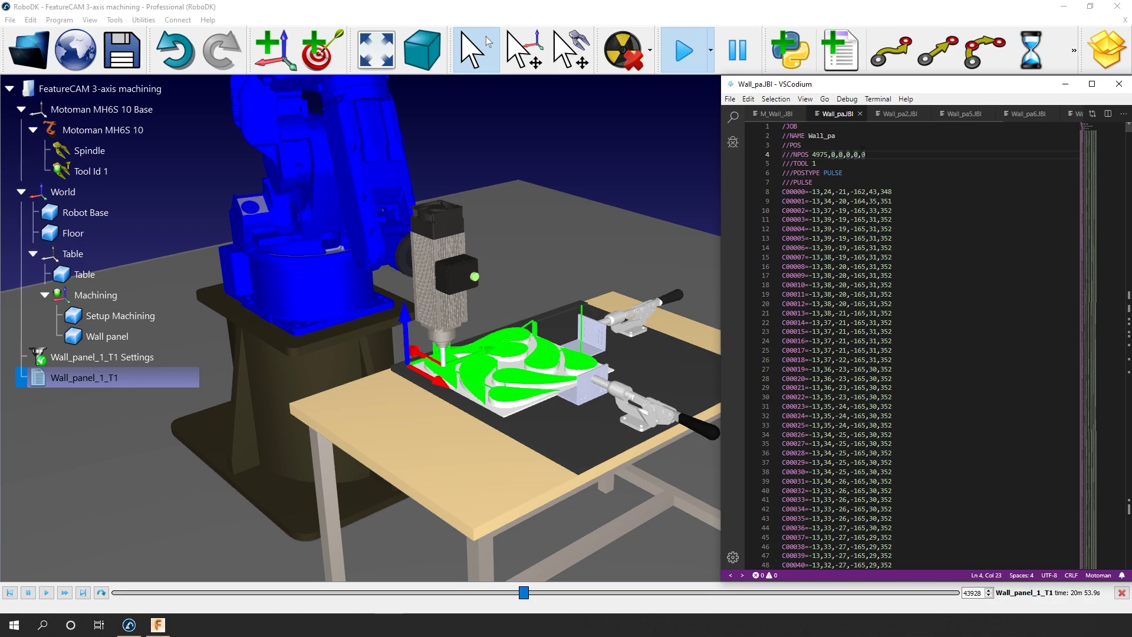
left_click(899, 114)
left_click(961, 114)
left_click(1029, 114)
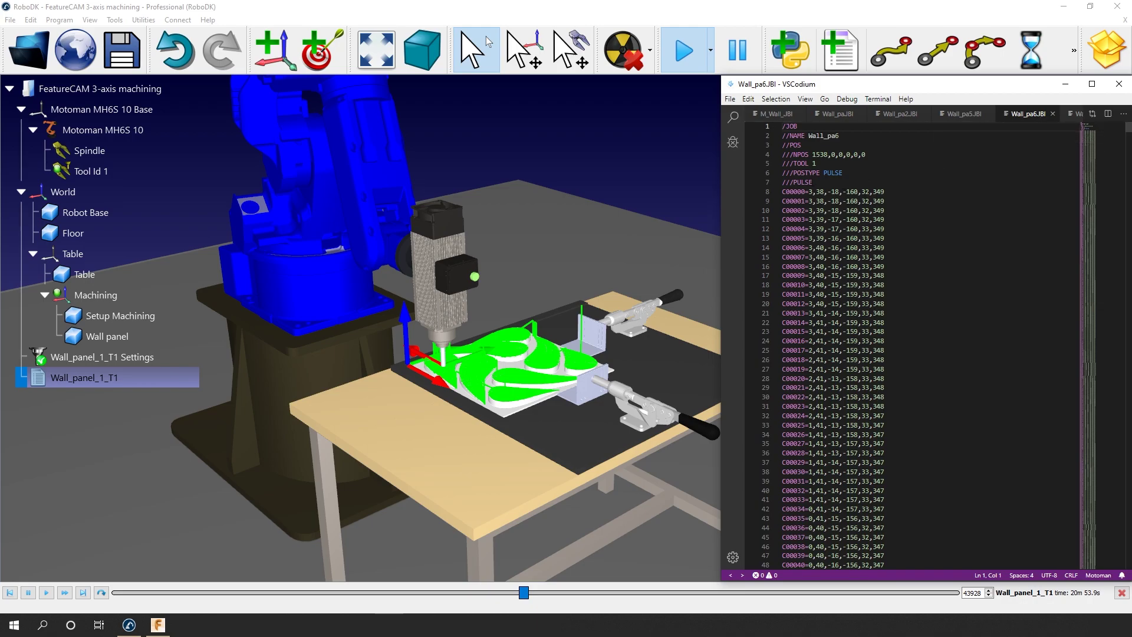
Examine the joint positions and MOVL movement instructions in Wall_pa6.JBI.
left_click(842, 211)
scroll(842, 211, "down", 7)
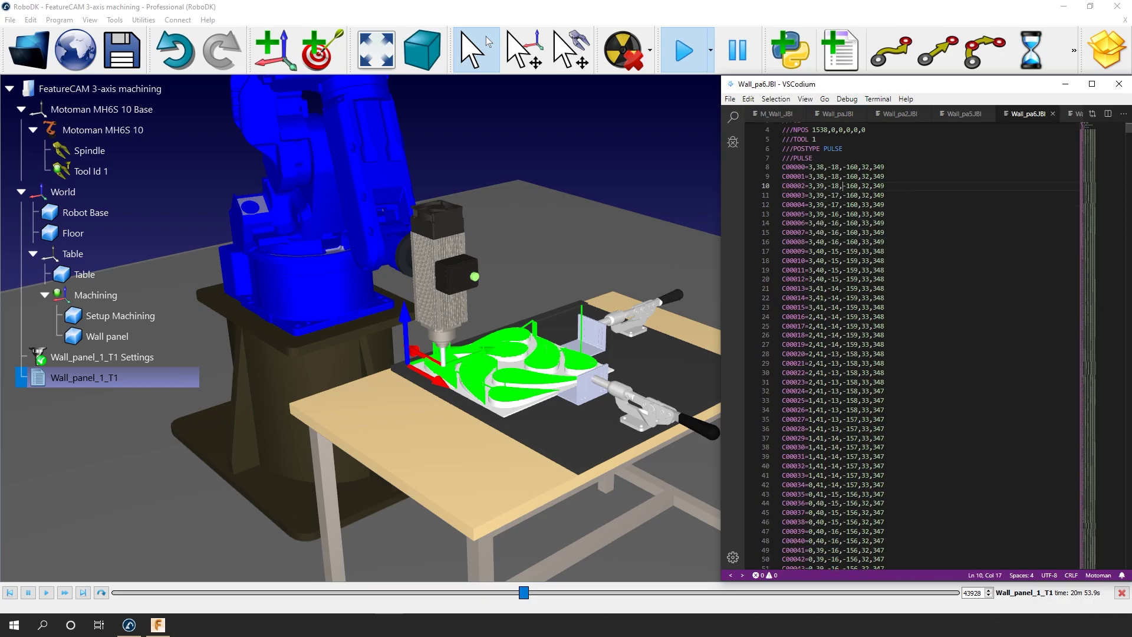
scroll(842, 211, "down", 3)
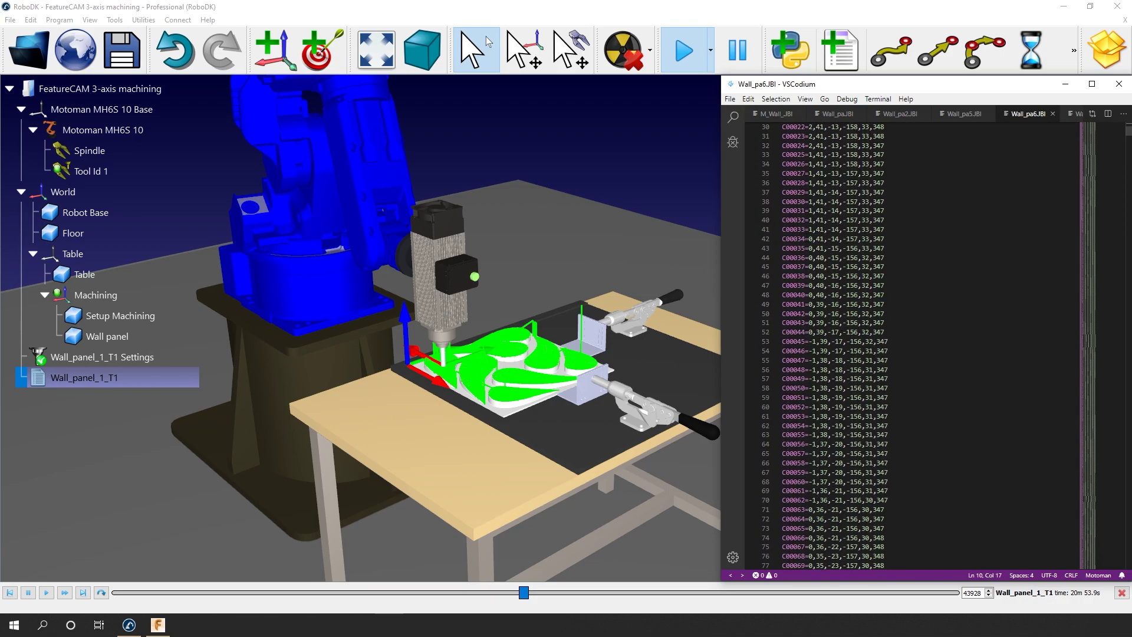
left_click_drag(1127, 135, 1114, 330)
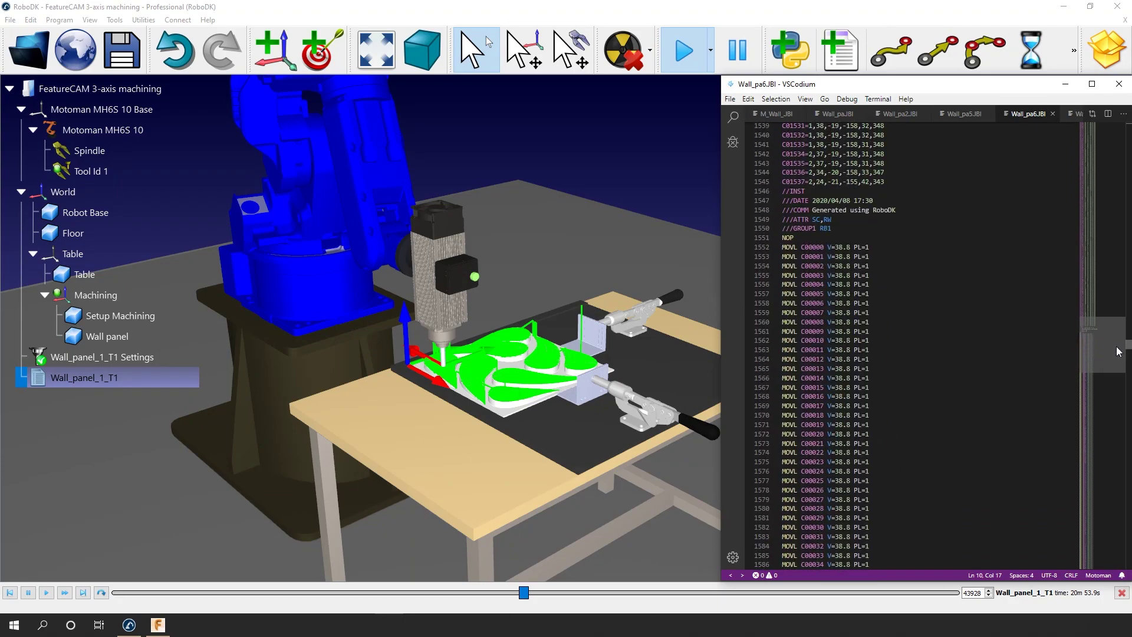
left_click(869, 322)
left_click_drag(782, 247, 872, 434)
left_click(869, 415)
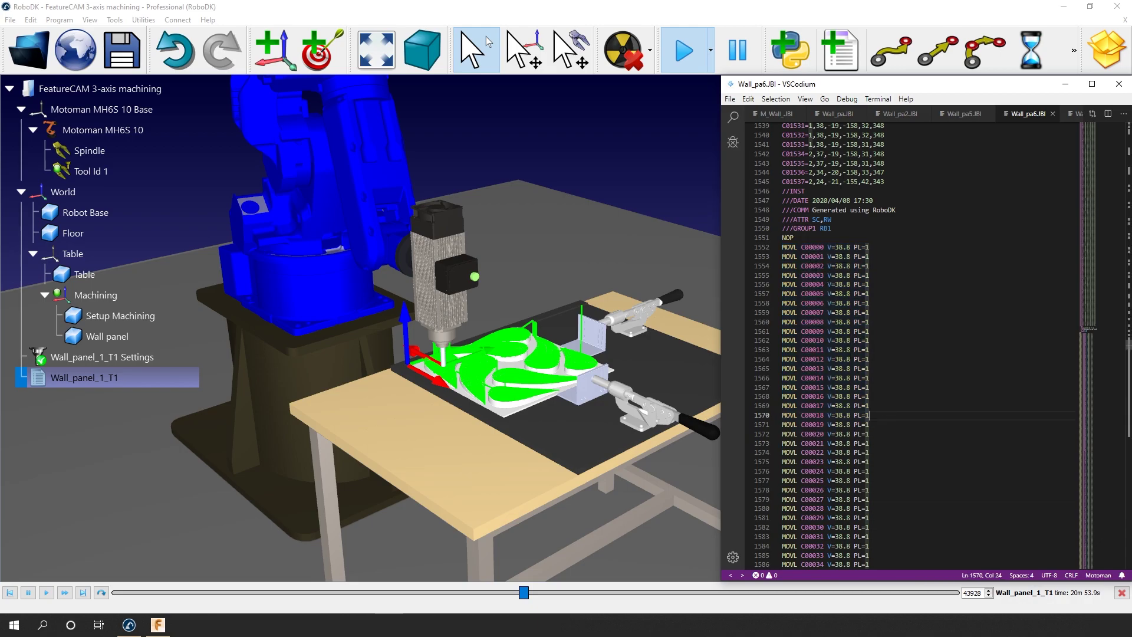
left_click(820, 257)
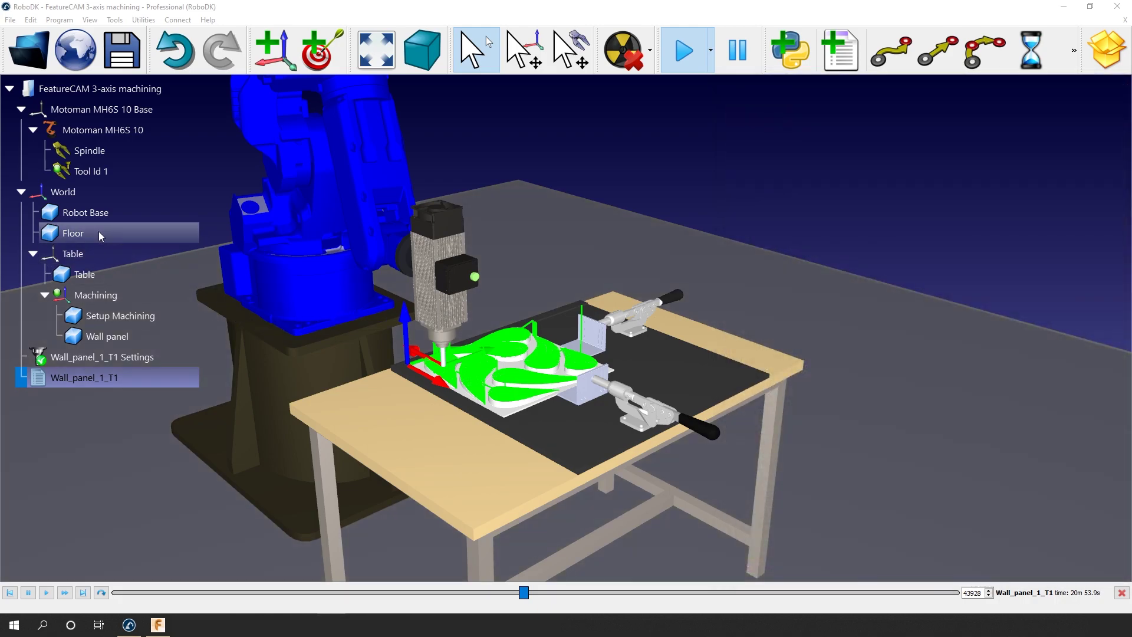
Delete the Wall_panel_1_T1 machining settings and program, the Tool Id 1 tool and the Wall panel part from the station.
left_click(141, 358)
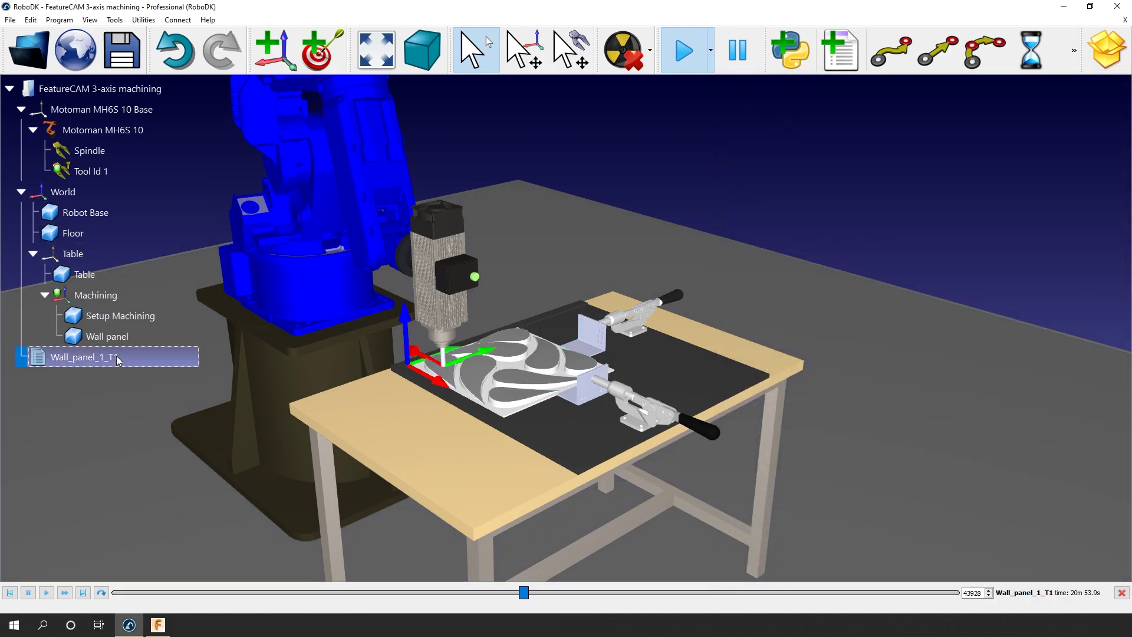
key("Delete")
left_click(127, 170)
left_click(110, 336)
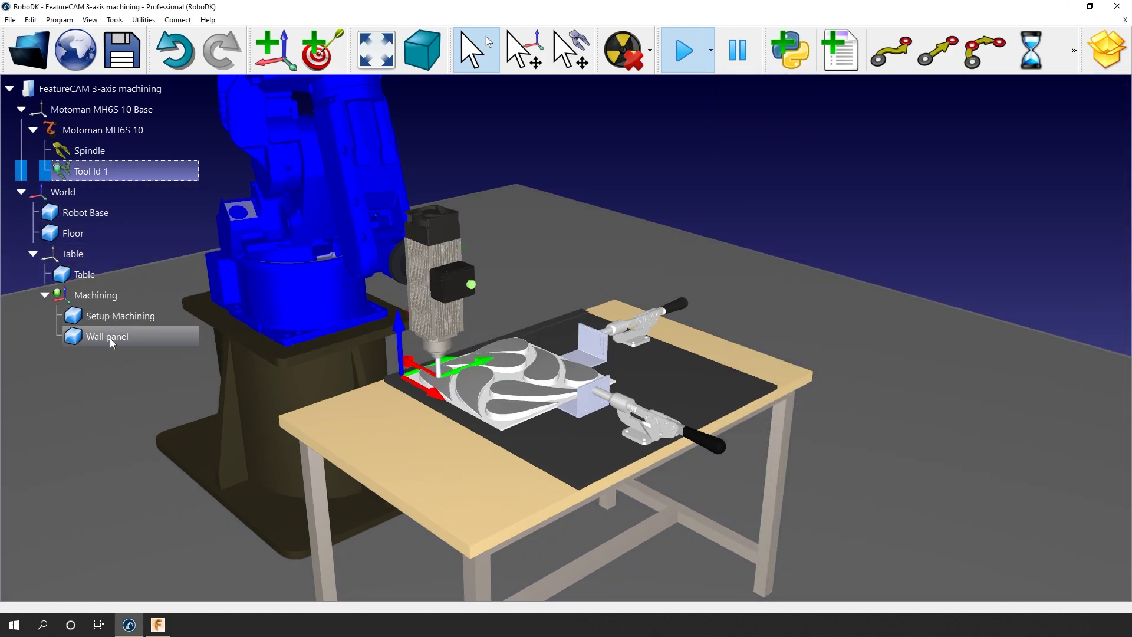
key("Delete")
left_click(117, 174)
key("Delete")
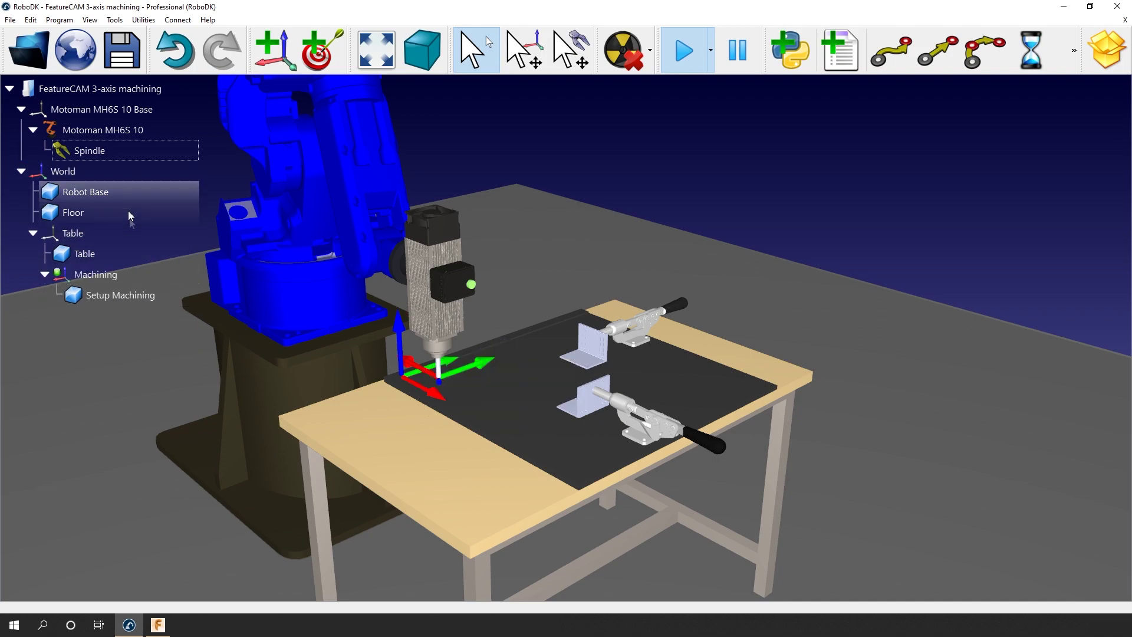
right_click(369, 167)
left_click(413, 341)
Switch to FeatureCAM and set the RoboDK Part Name to Wall Panel, accepting the settings.
left_click(158, 625)
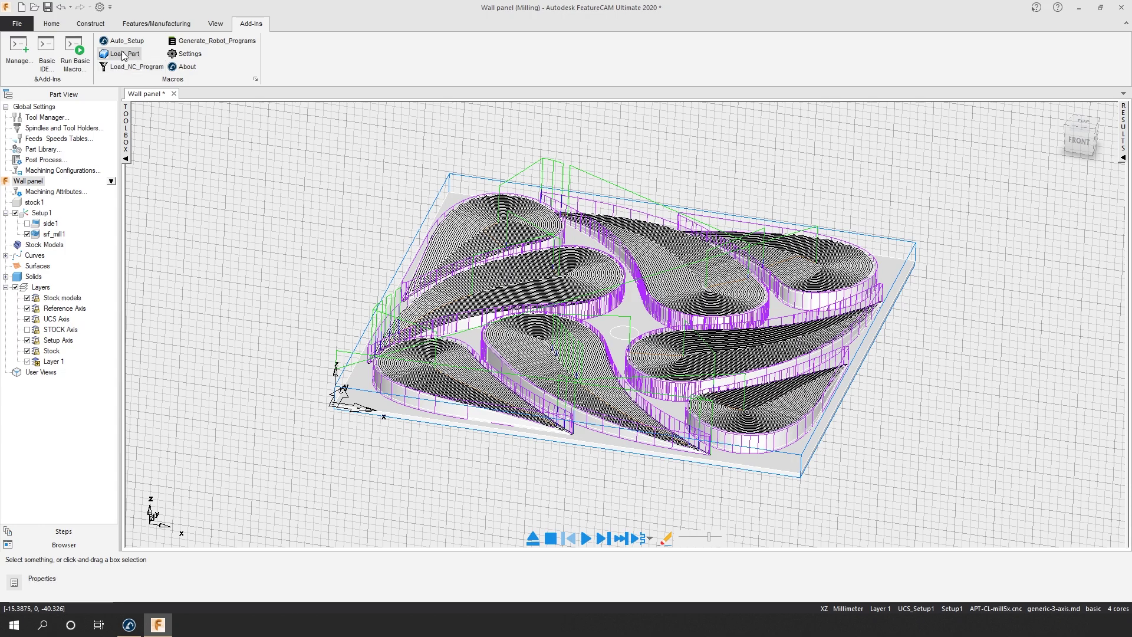
left_click(187, 54)
left_click(547, 204)
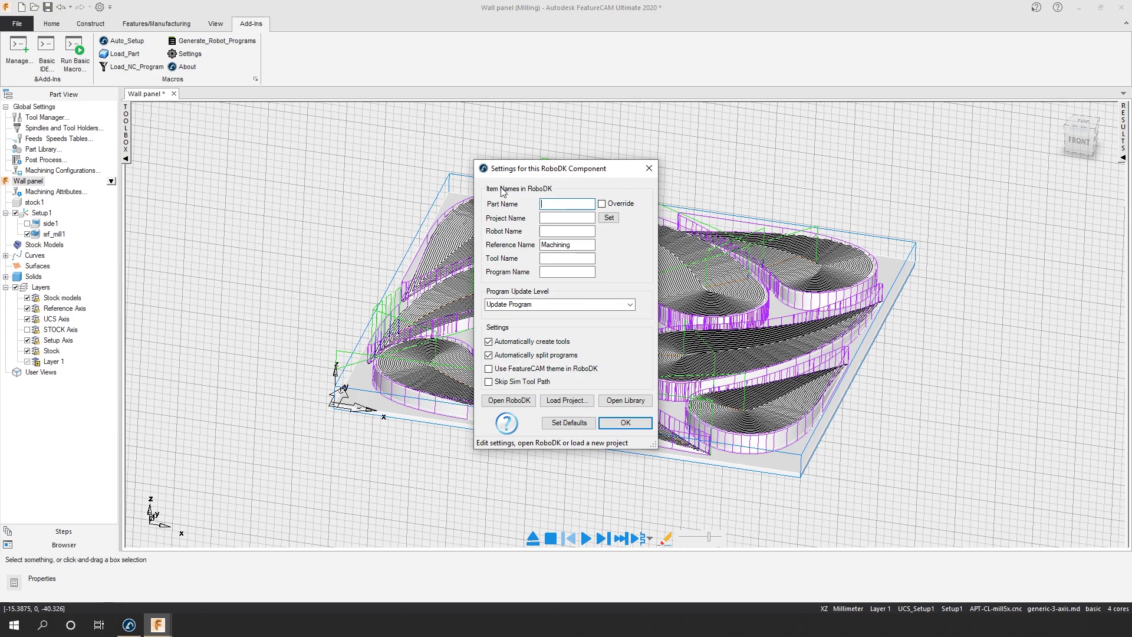
type("Wall Panel")
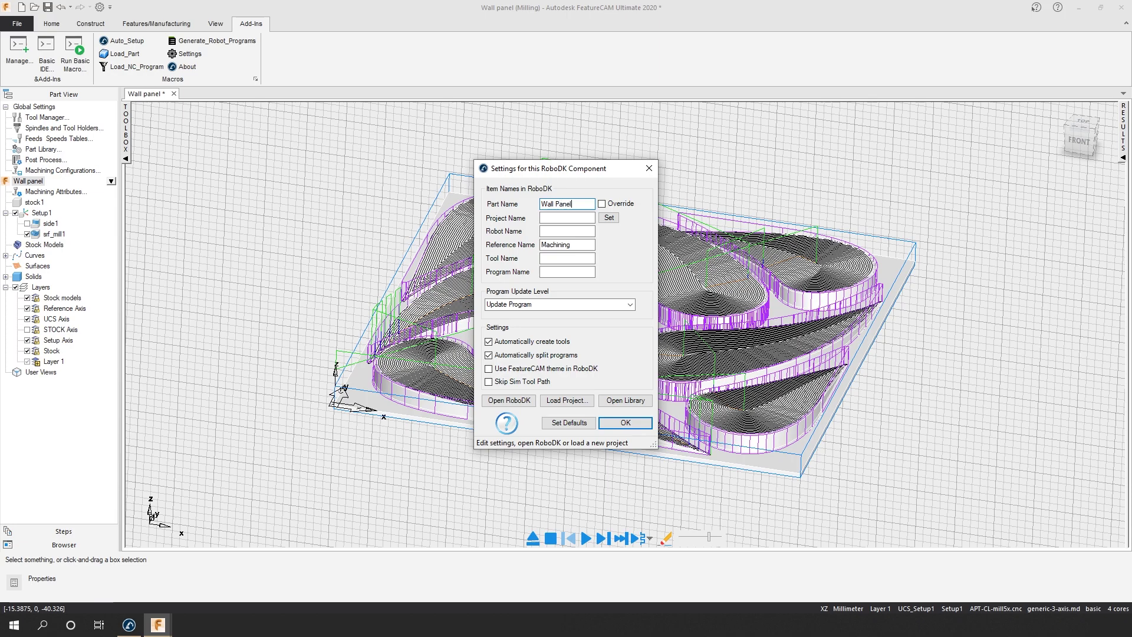
left_click(625, 423)
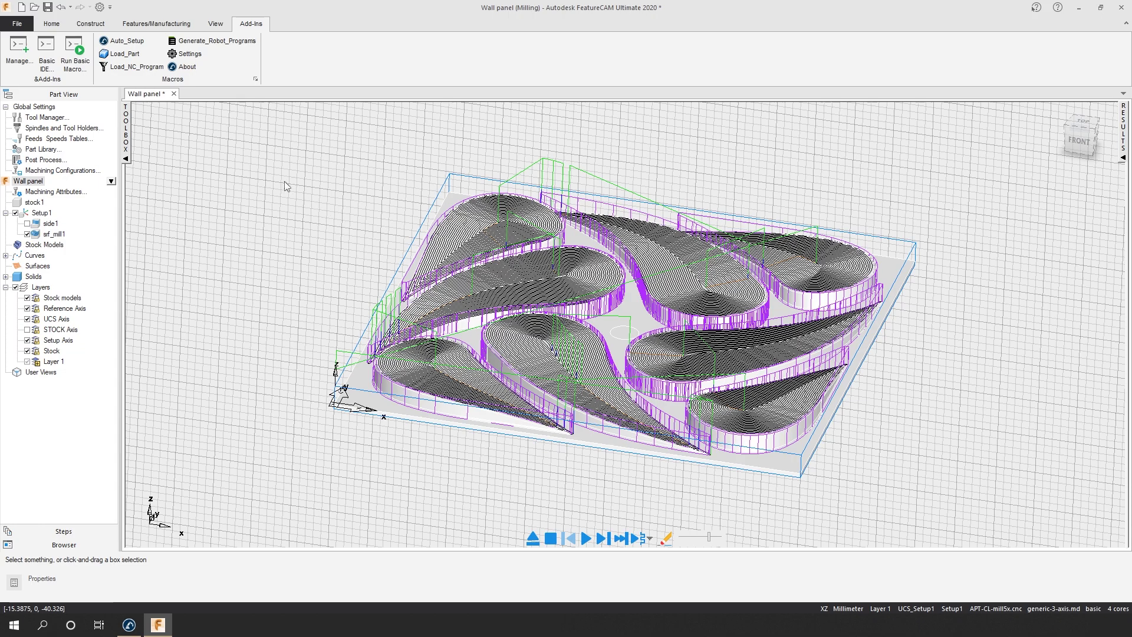
Load the wall panel part into the RoboDK station, check it there, and return to FeatureCAM.
left_click(125, 54)
left_click(127, 627)
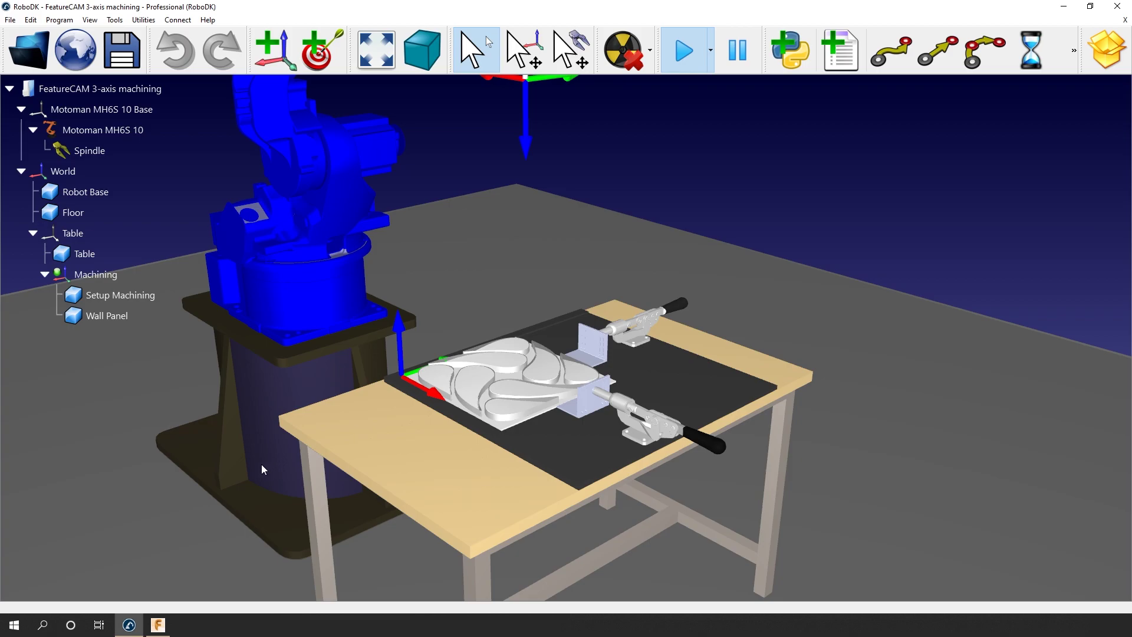
left_click(158, 626)
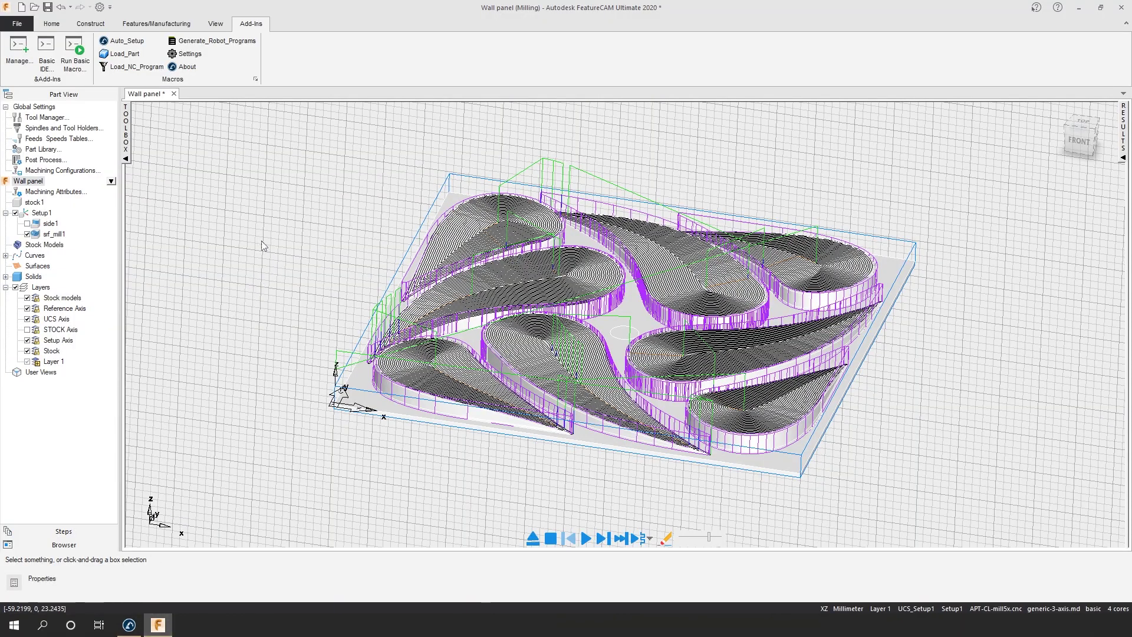
Include the side1 feature in Setup1 alongside srf_mill1 and load the resulting NC program into RoboDK.
left_click(51, 224)
left_click(212, 224)
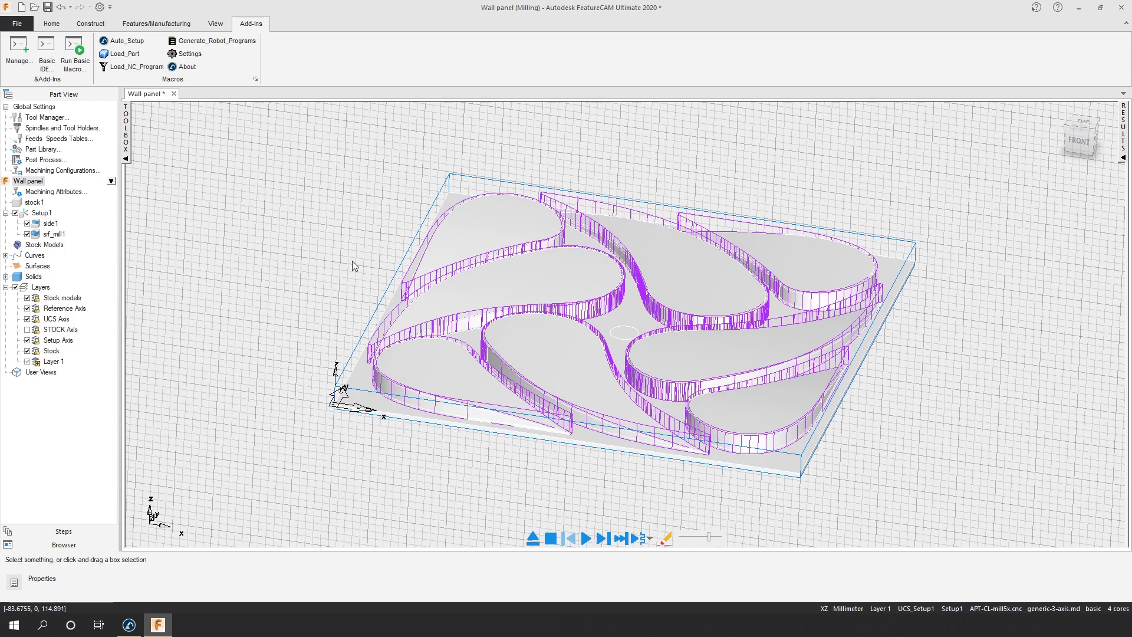
left_click(132, 68)
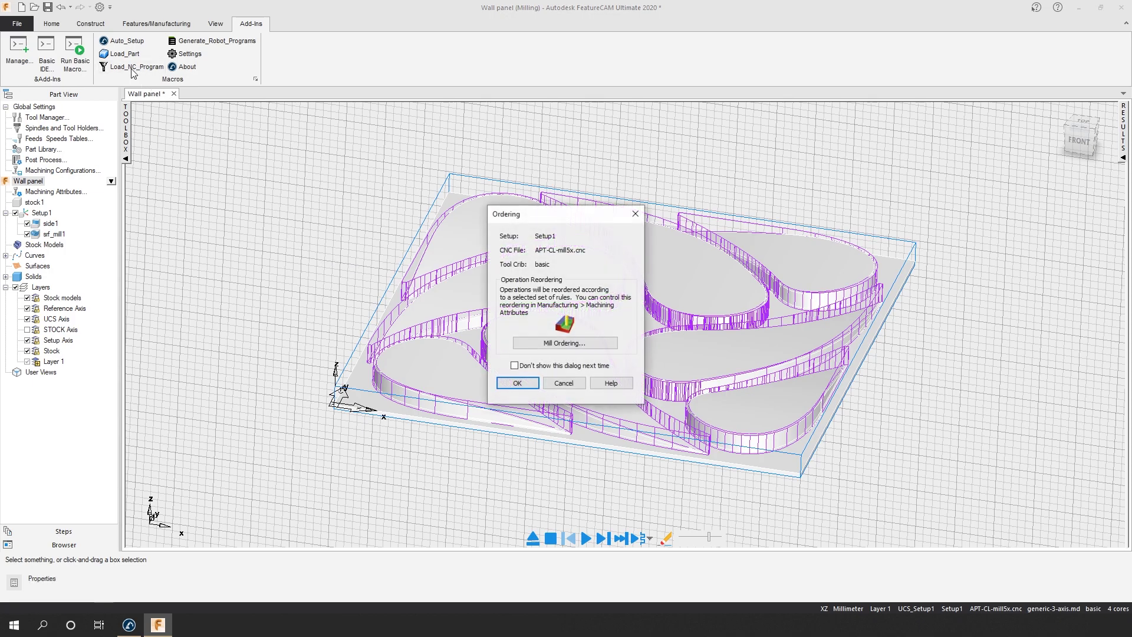
left_click(563, 384)
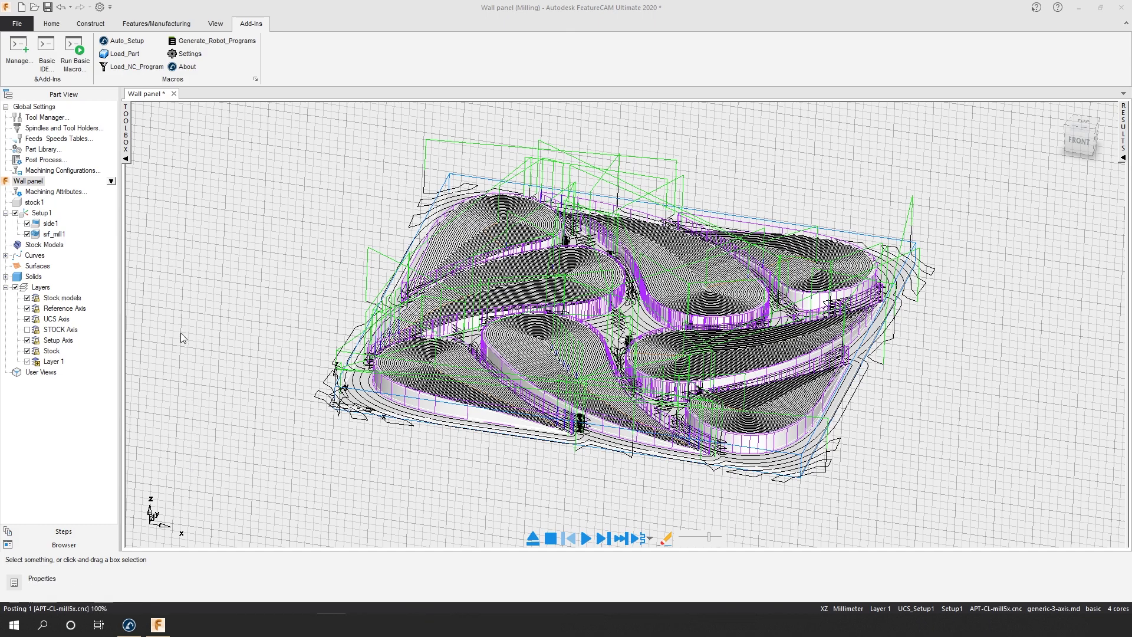
Review the side1 feature's dimensions and its rough and finish operations, leaving its properties unchanged.
double_click(50, 224)
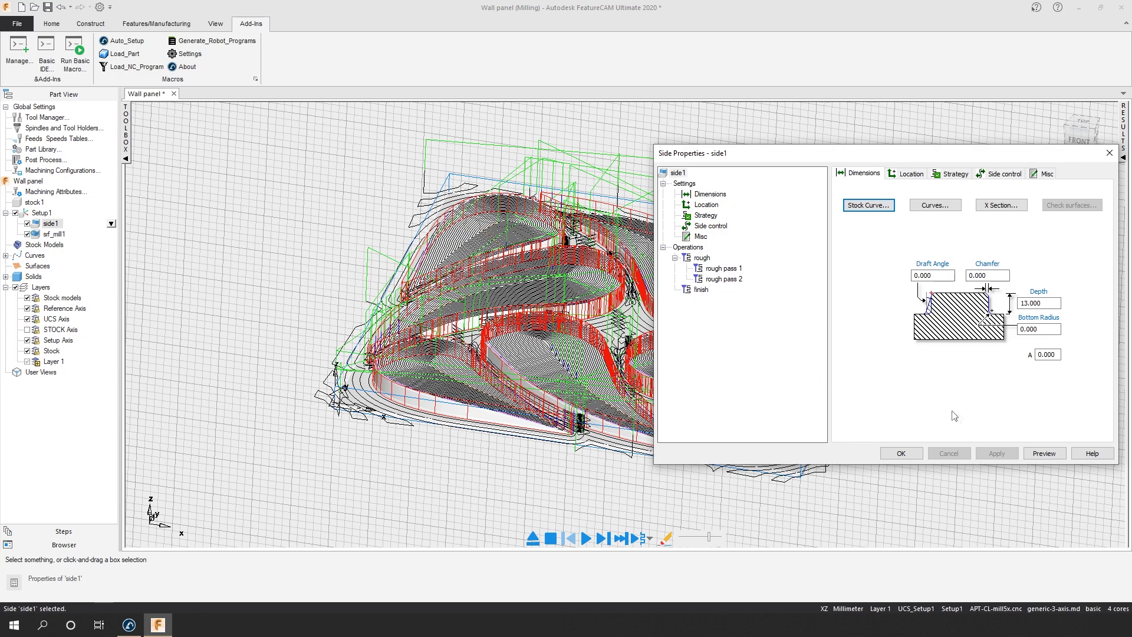
left_click(1109, 153)
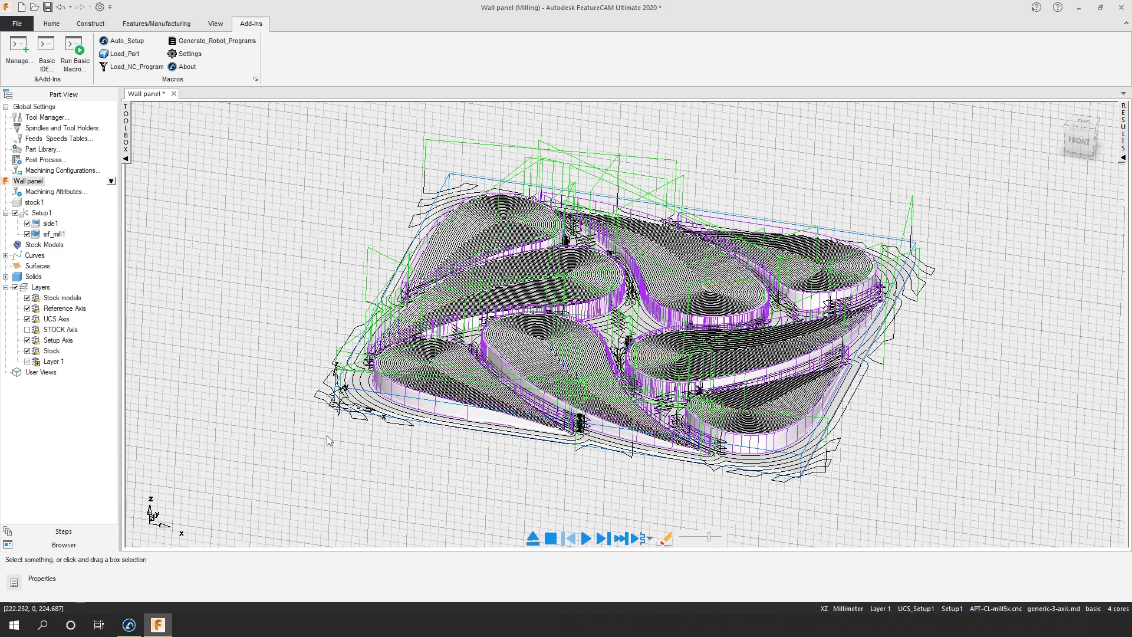
Switch to RoboDK and hide the toolpath normals for the Wall_panel_1_T1, Wall_panel_2_T2 and Wall_panel_3_T3 machining settings.
left_click(128, 625)
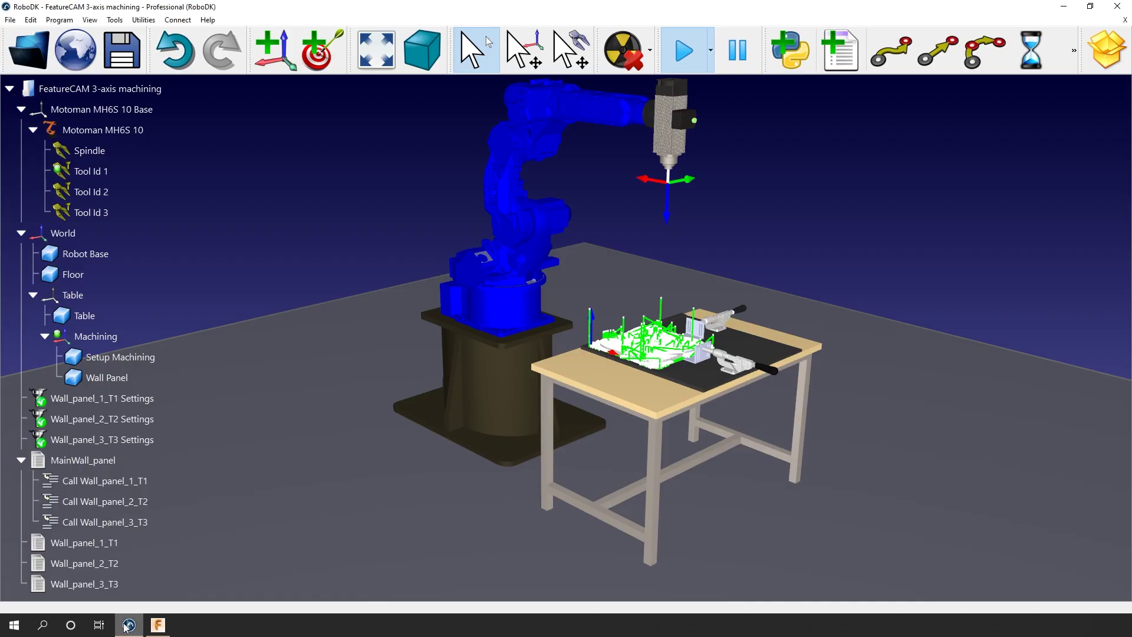
middle_click_drag(392, 402, 352, 449)
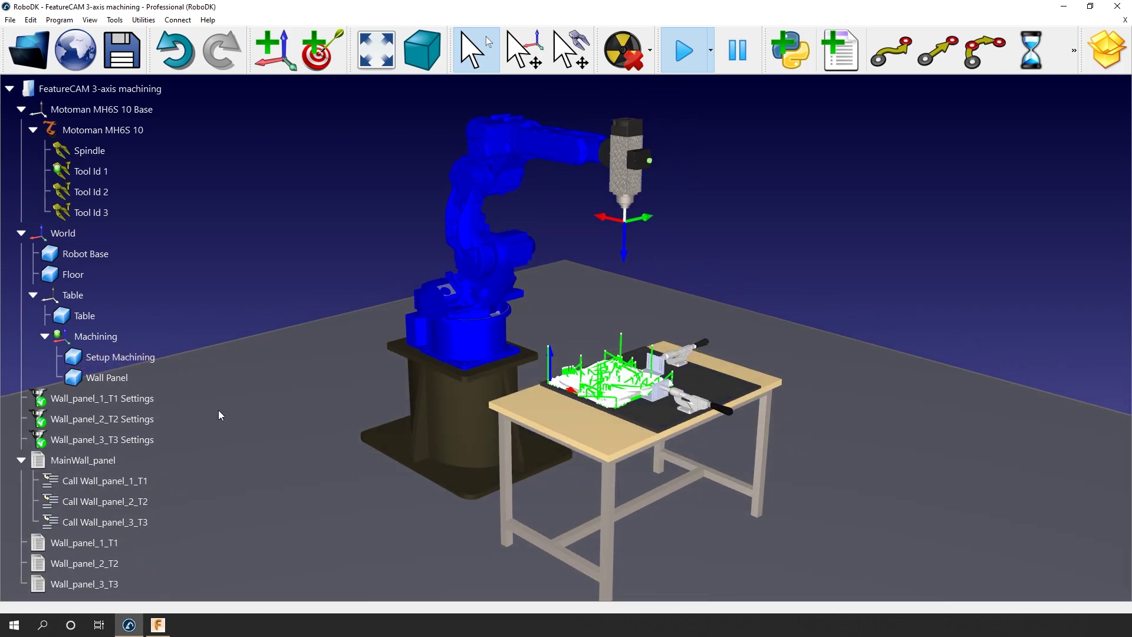
scroll(575, 409, "up", 5)
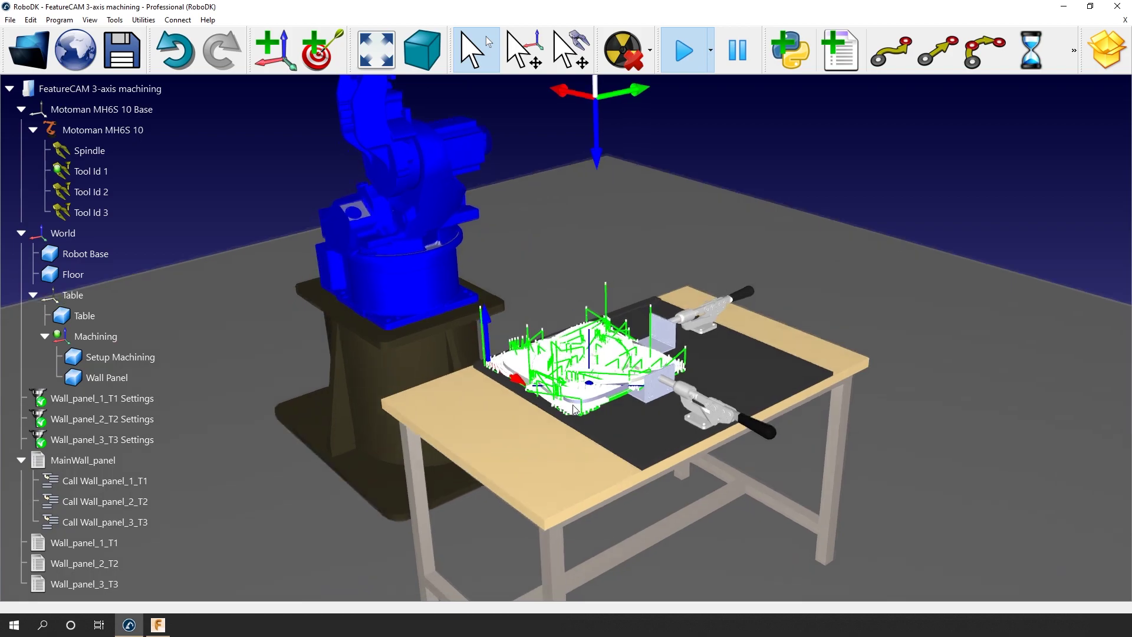
scroll(575, 408, "up", 5)
scroll(607, 352, "up", 1)
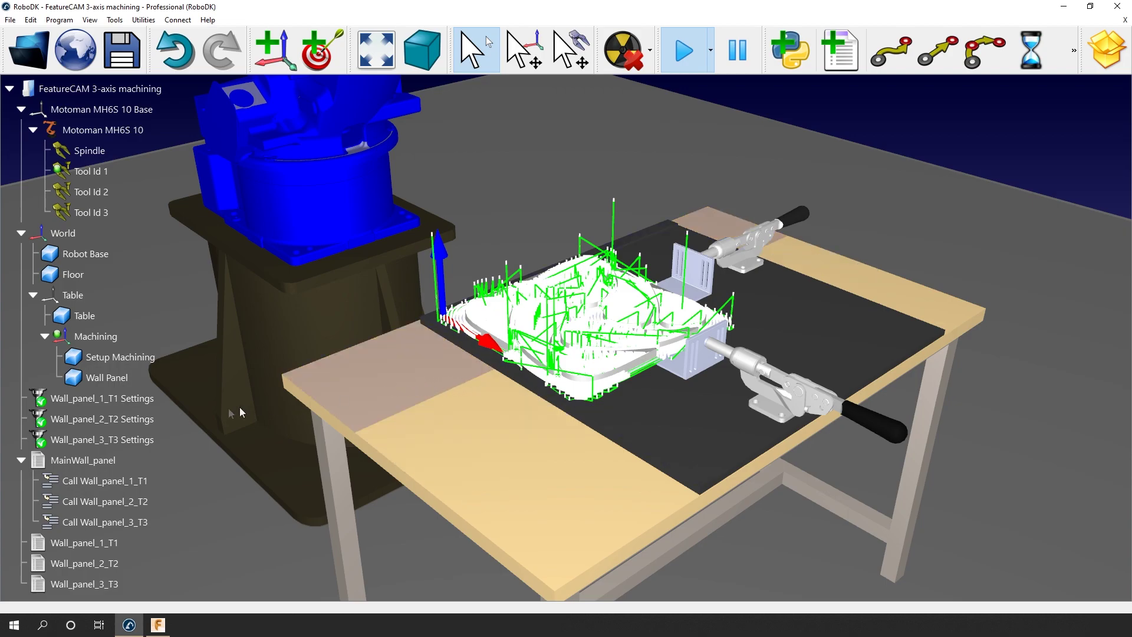
right_click(135, 398)
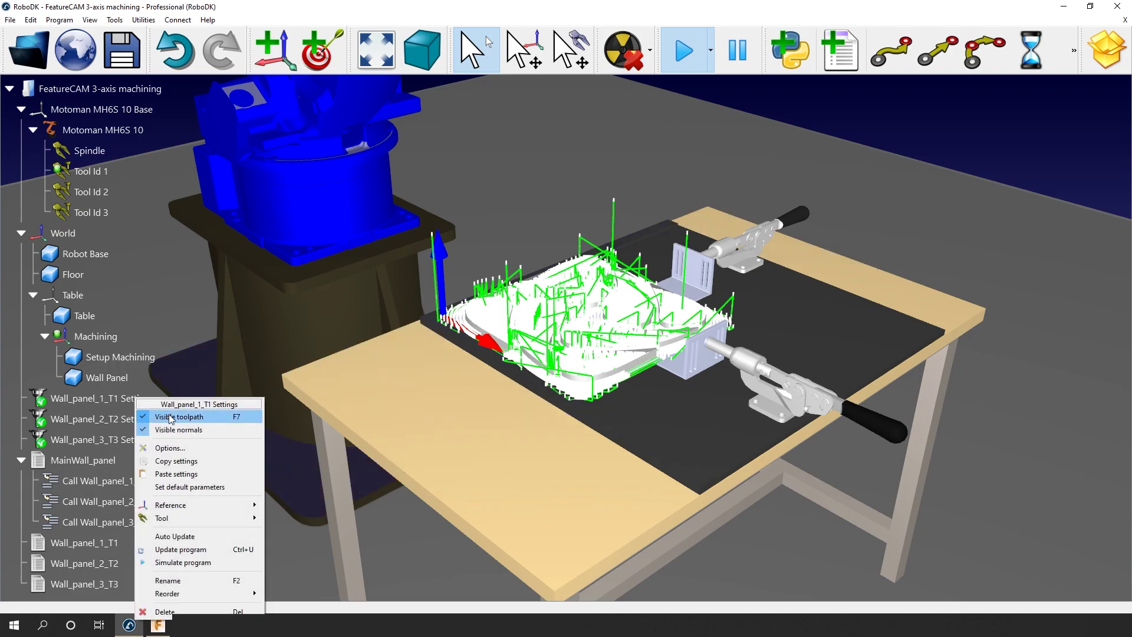
left_click(177, 430)
right_click(122, 422)
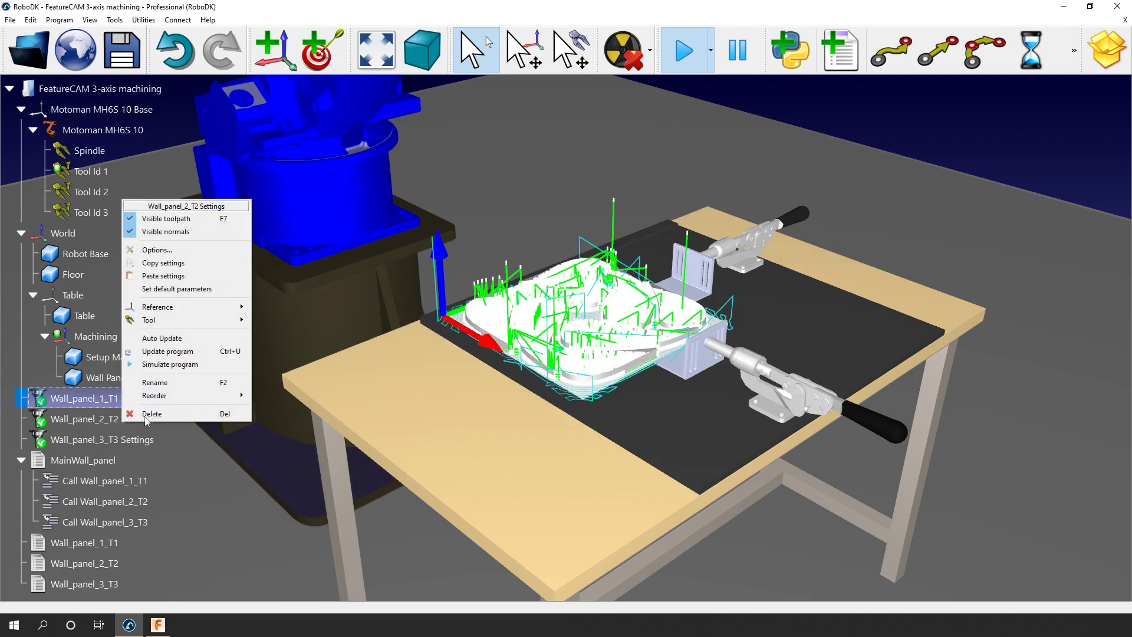
left_click(184, 234)
right_click(104, 442)
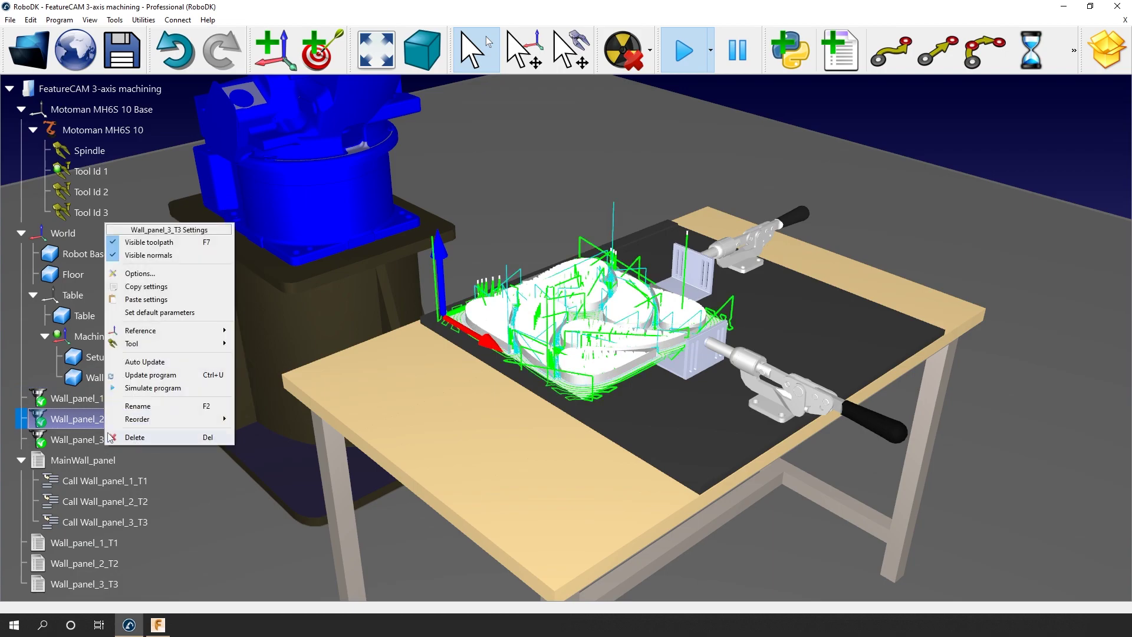
left_click(148, 255)
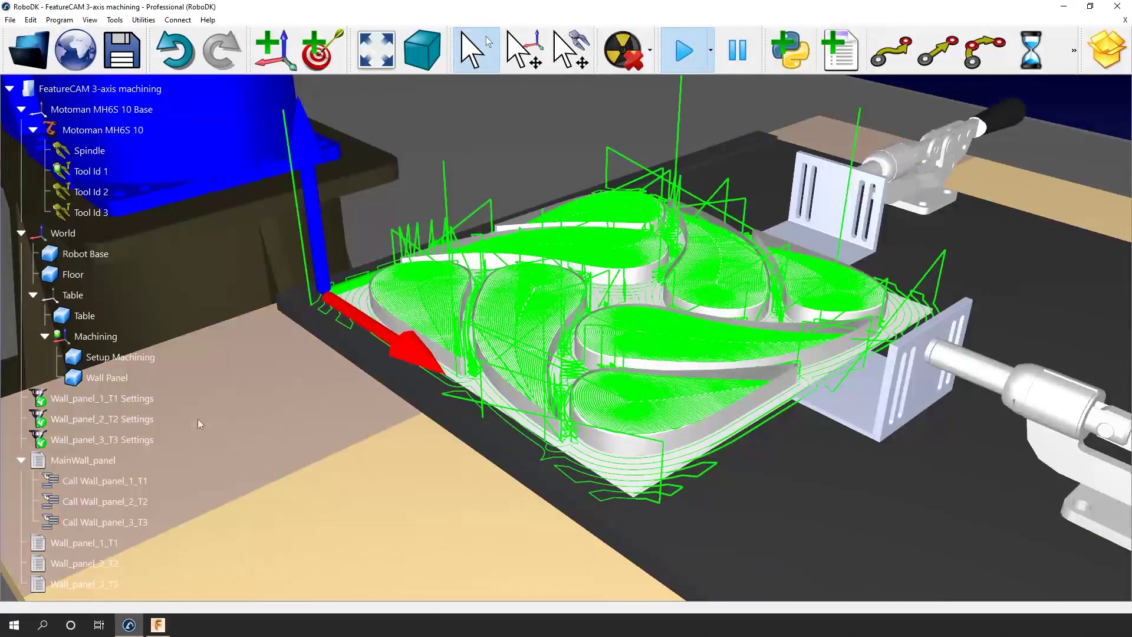
Examine the Wall_panel_2_T2 and Wall_panel_3_T3 toolpaths on the panel by highlighting each one in turn.
left_click(122, 419)
left_click(122, 439)
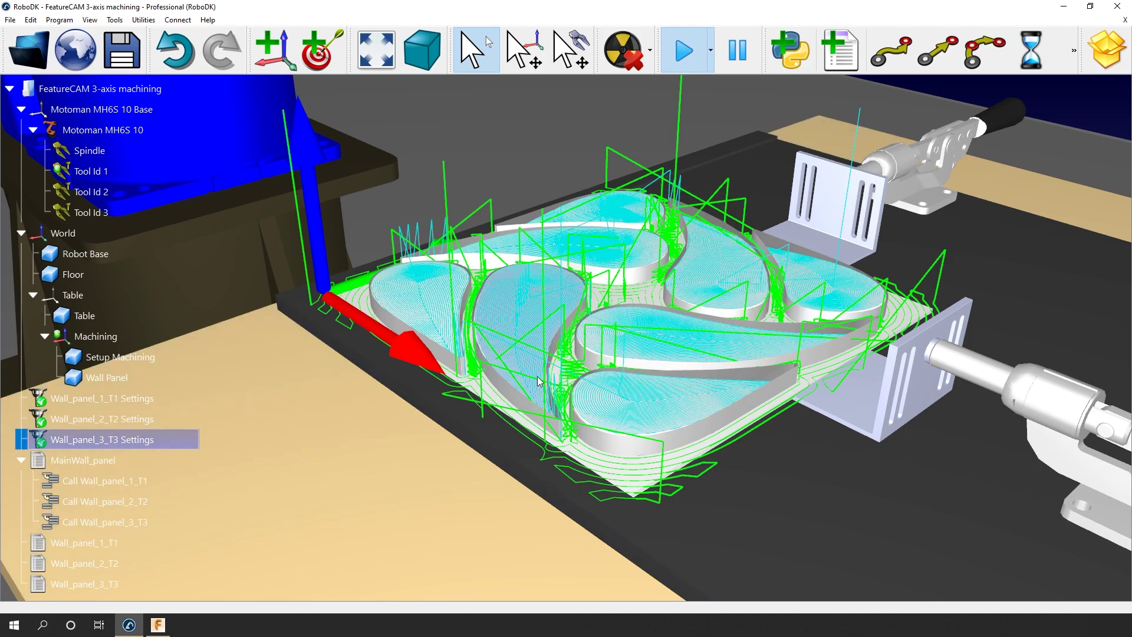
scroll(537, 379, "down", 2)
scroll(539, 382, "down", 1)
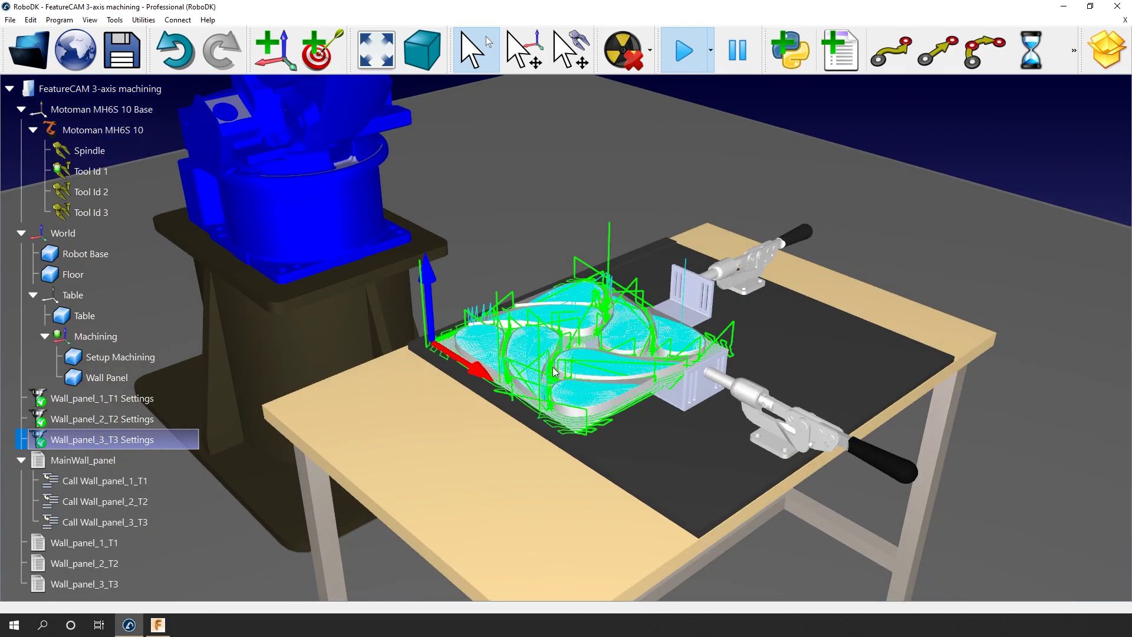
scroll(553, 366, "up", 2)
left_click(903, 93)
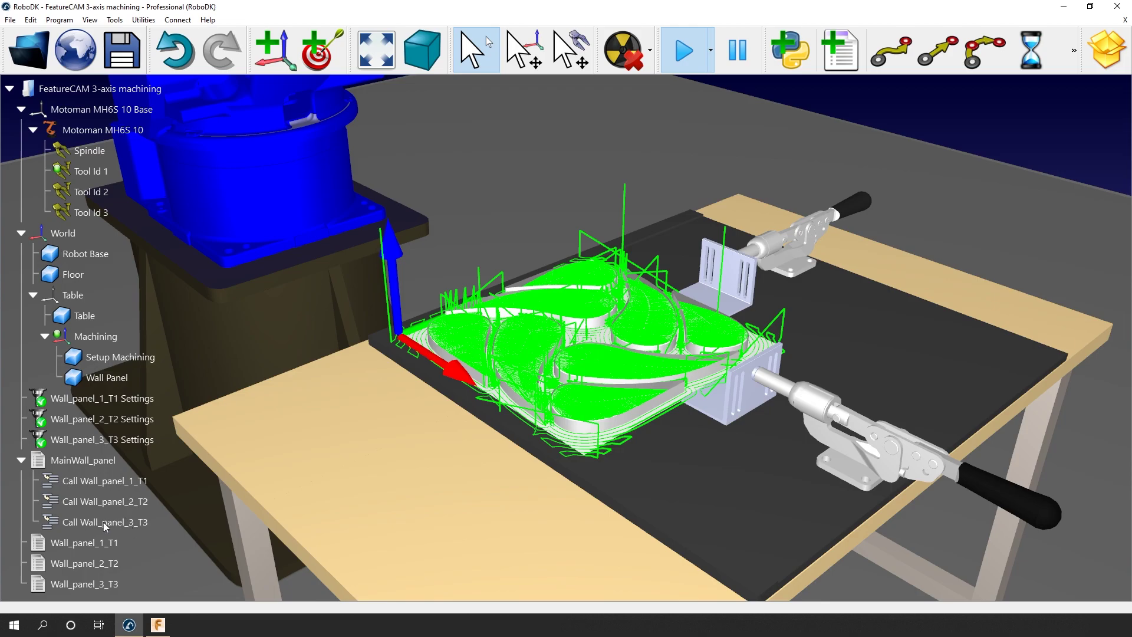
Simulate the MainWall_panel program and advance the simulation to about step 77451.
left_click_drag(105, 501, 83, 474)
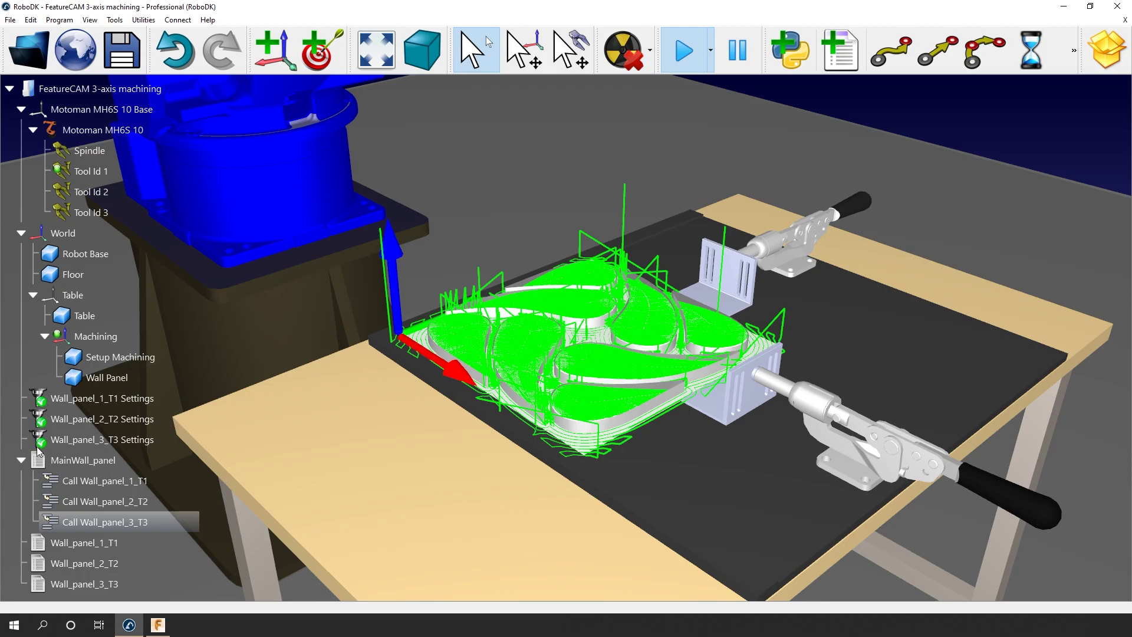
double_click(69, 462)
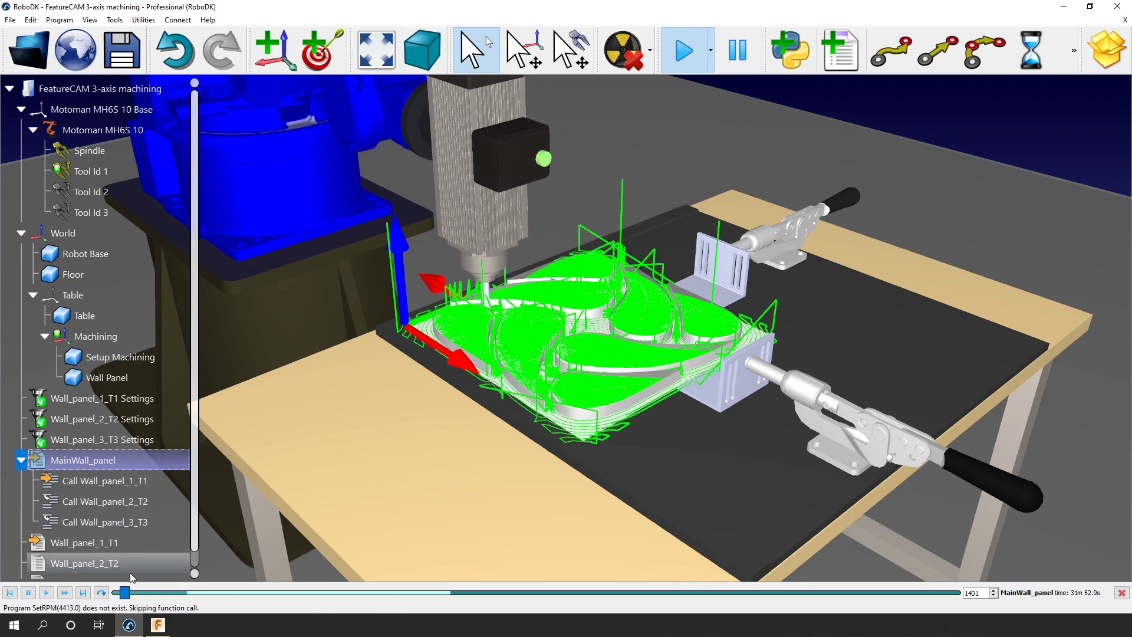
left_click_drag(131, 594, 553, 581)
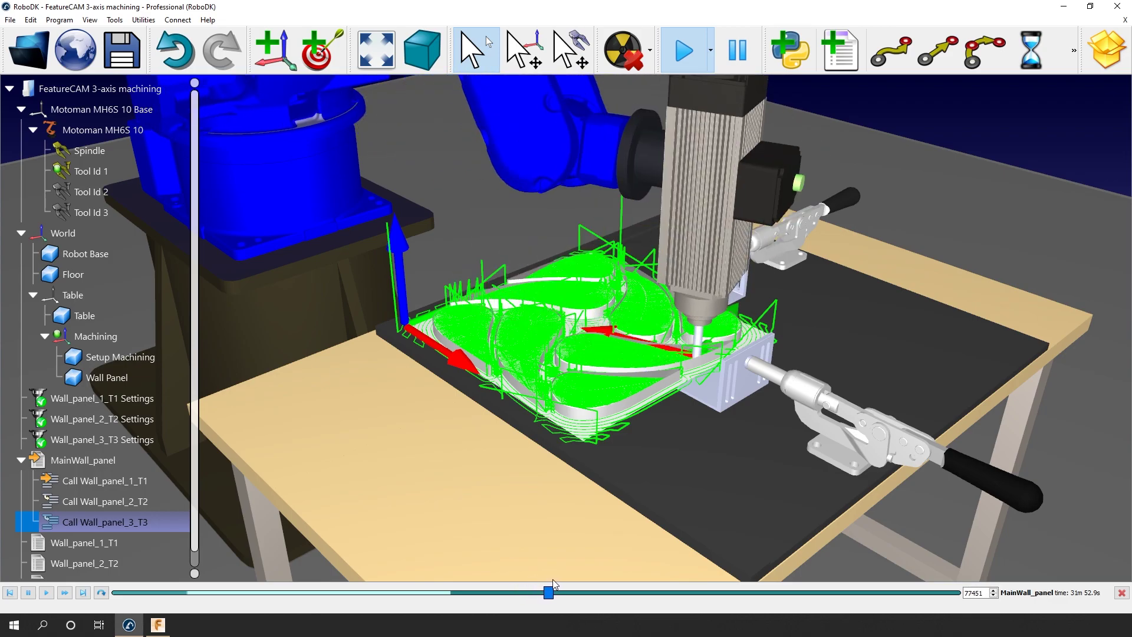